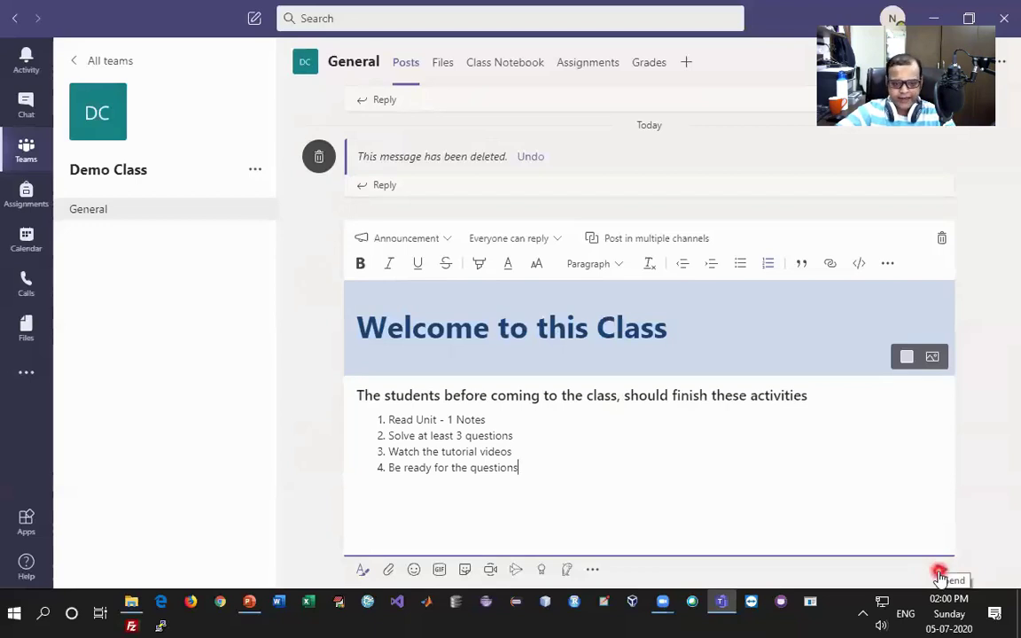
Step: Add another numbered line below the four-item activity list in the announcement
key(Return)
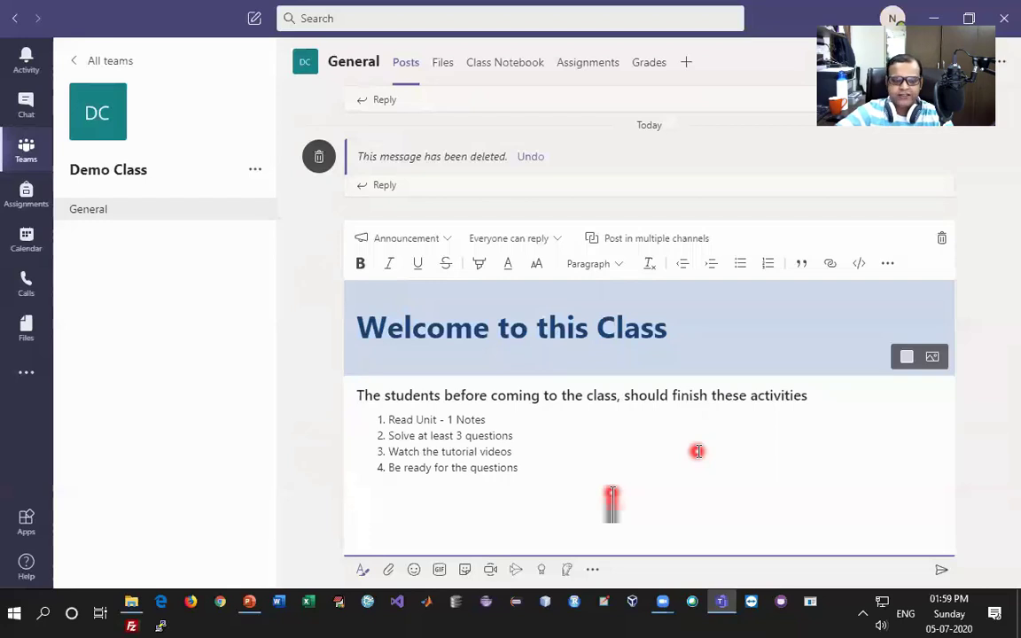
Step: Remove the stray @ mention and send the 'Welcome to this Class' announcement
text(@)
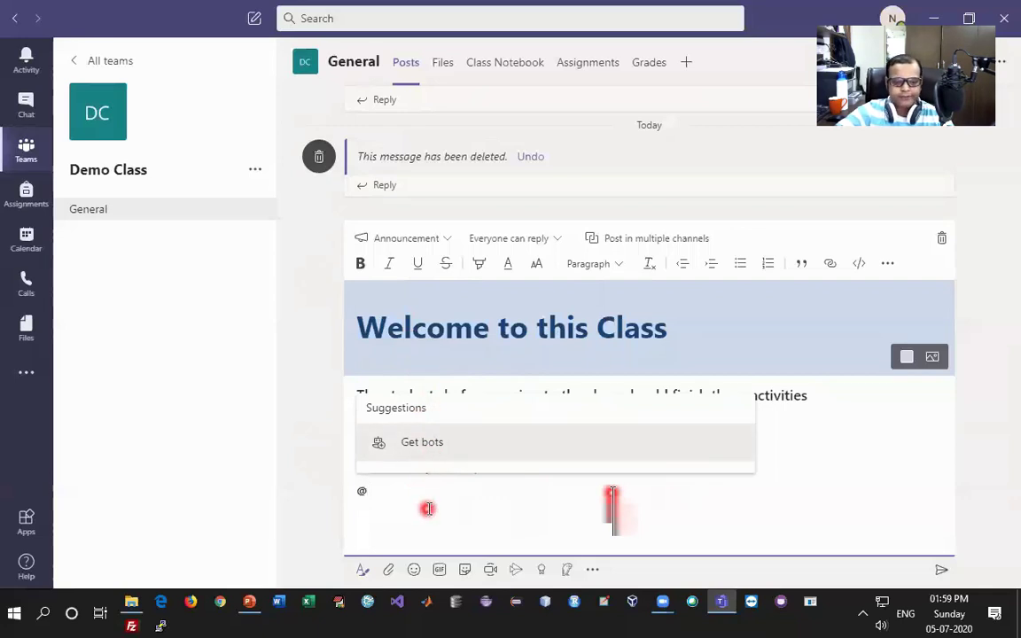
key(BackSpace)
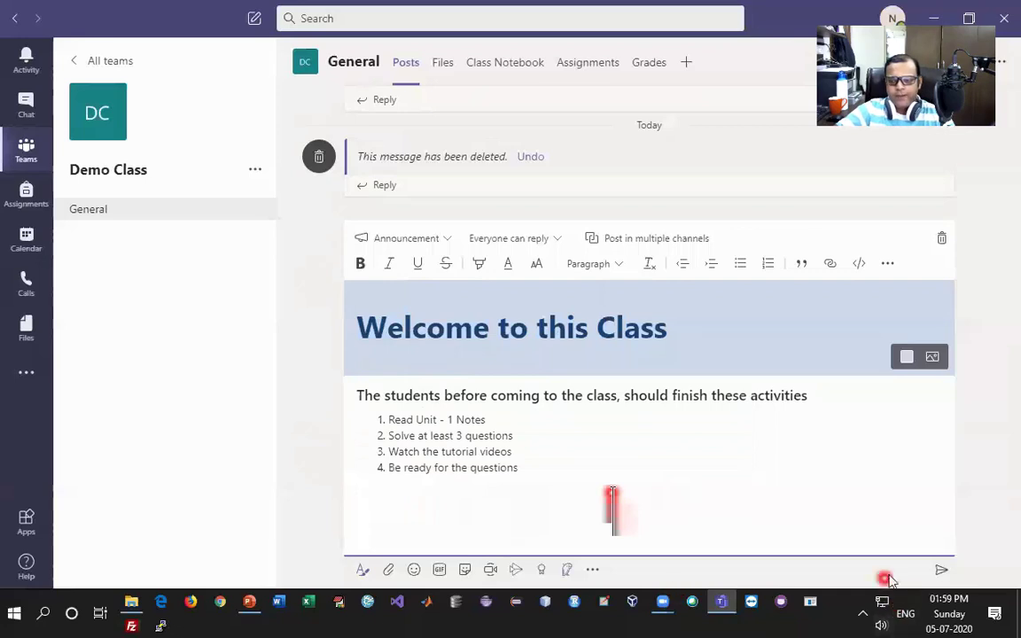
click(943, 576)
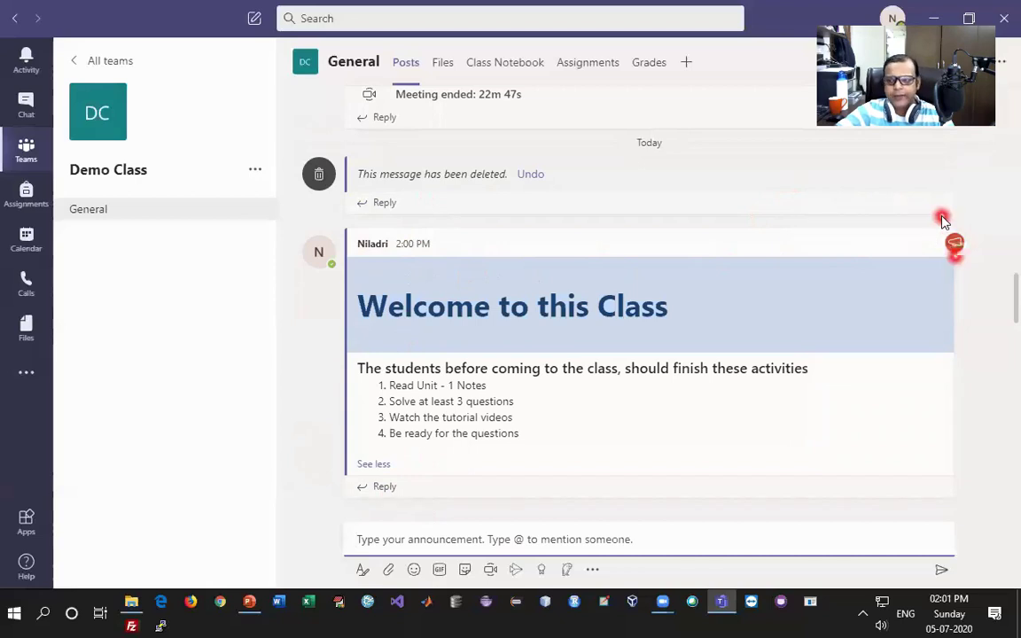
mouse_move(953, 239)
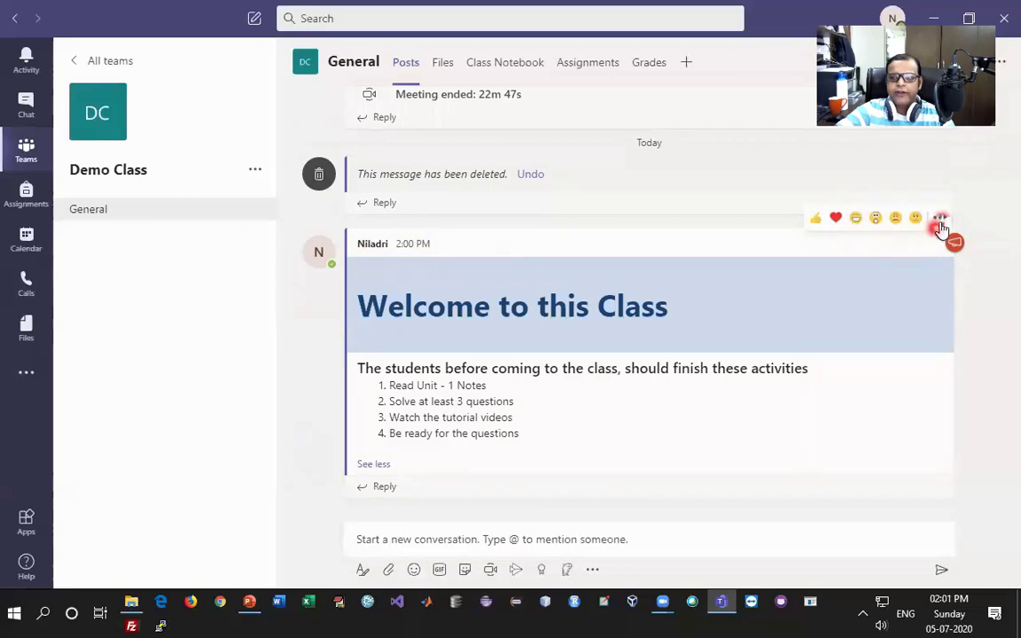
click(940, 222)
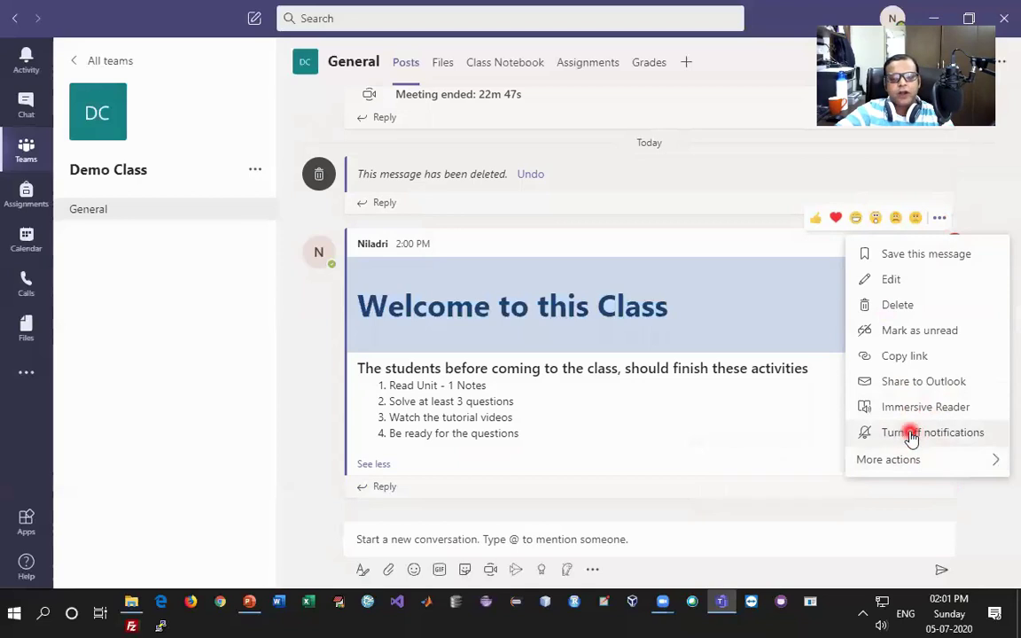
click(294, 352)
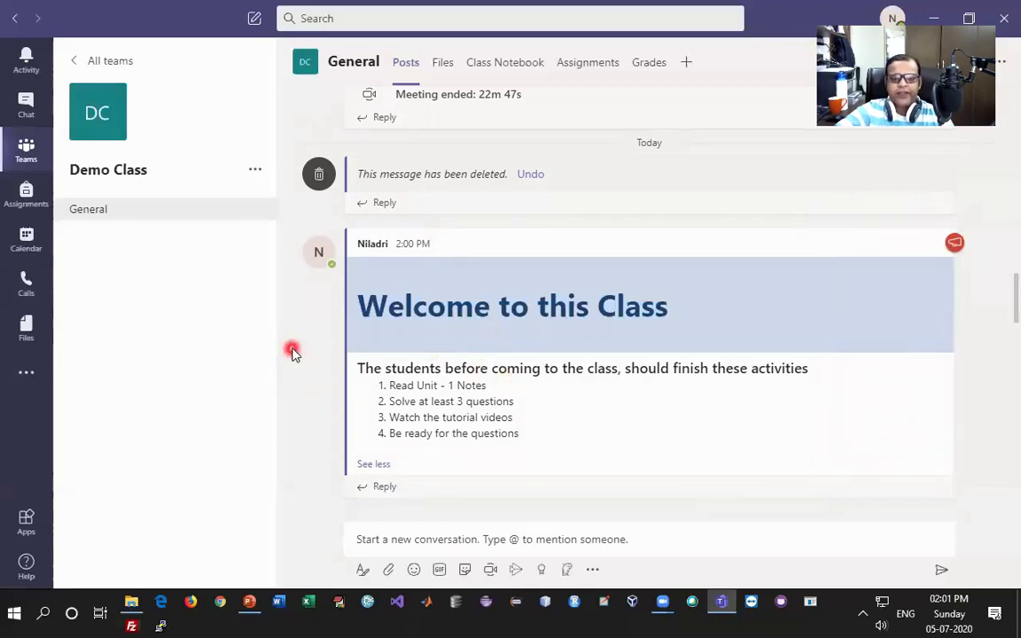
Step: Start a formatted post with the subject 'The following students are benefitted by'
click(364, 572)
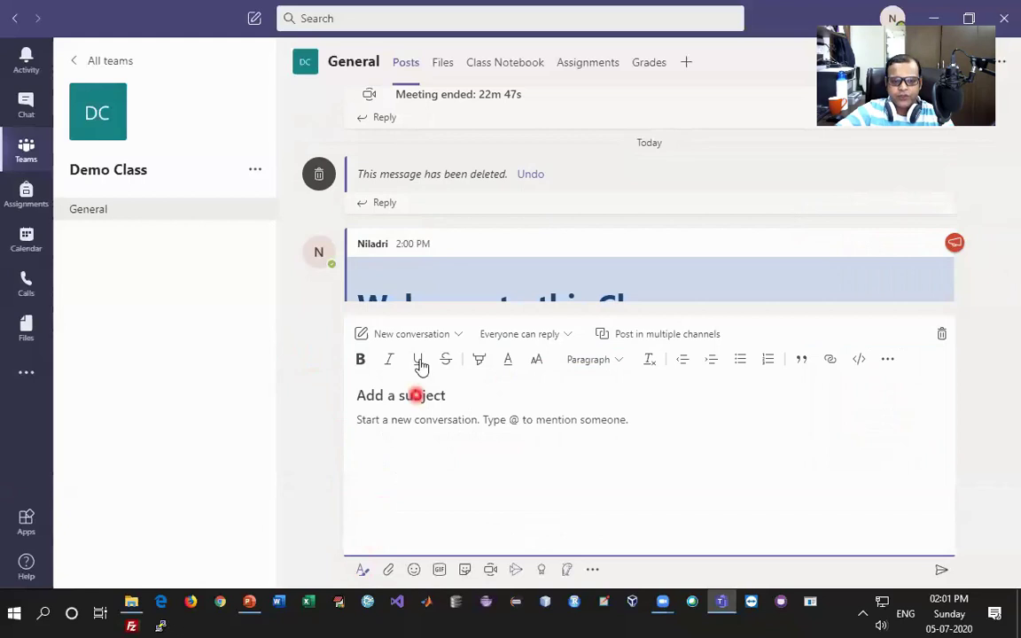
click(426, 398)
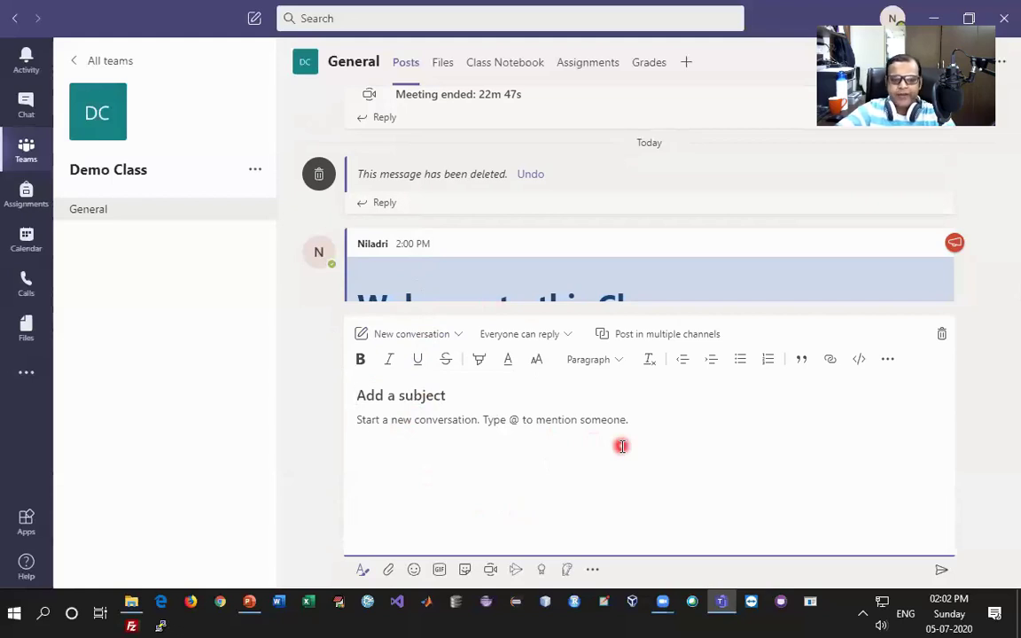
text(The f)
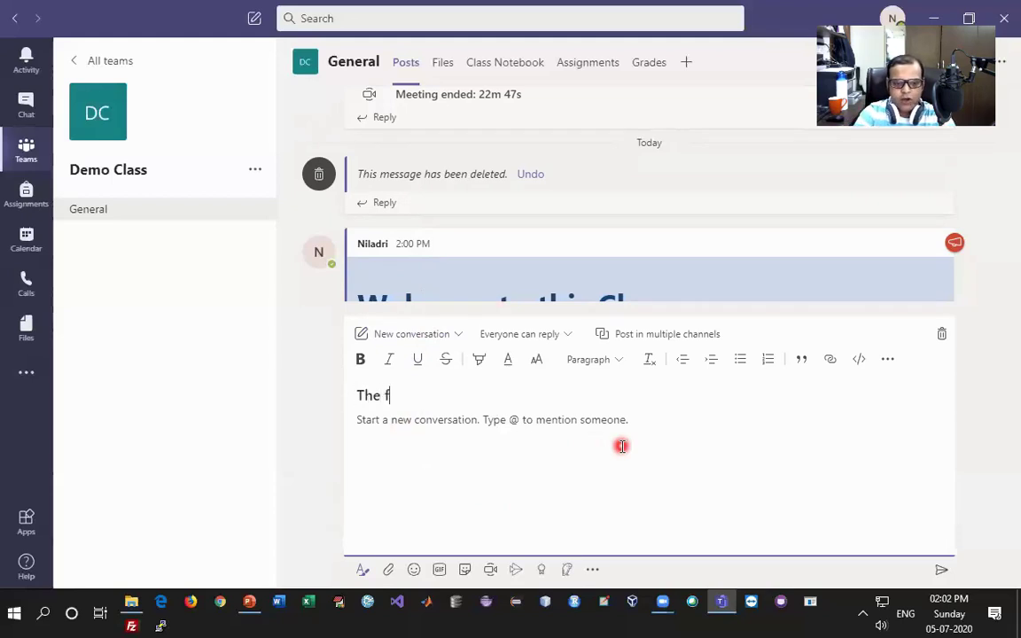
text(ollowing sty)
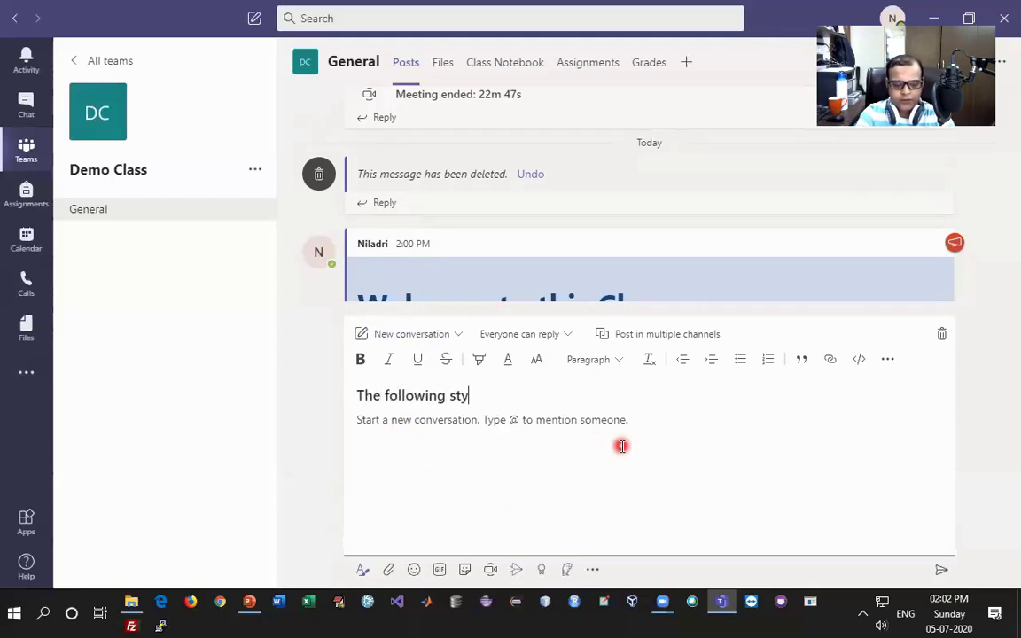
key(BackSpace)
text(udents are )
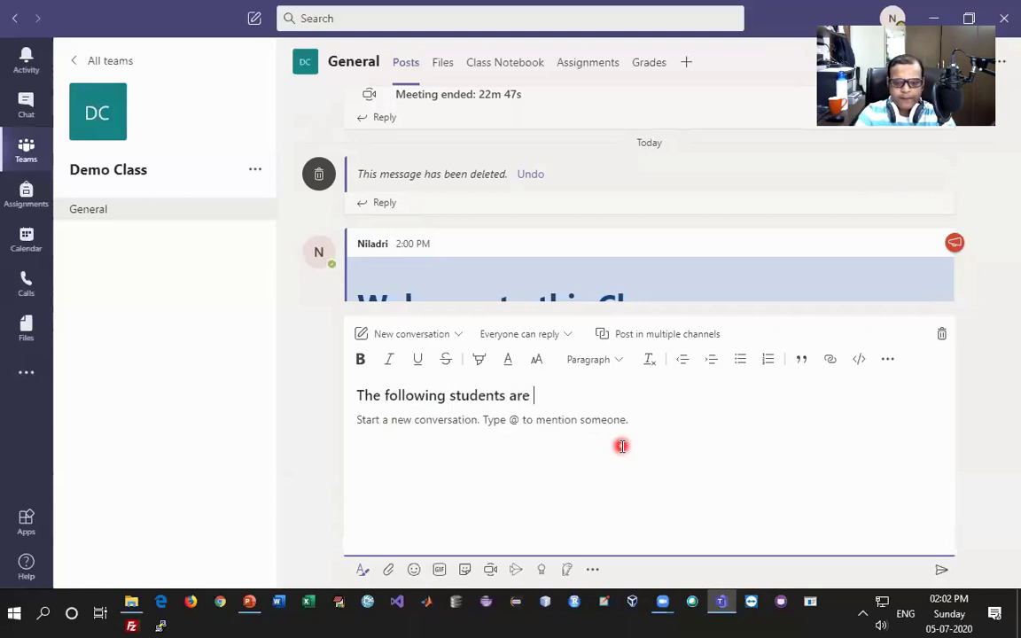
text(benefi)
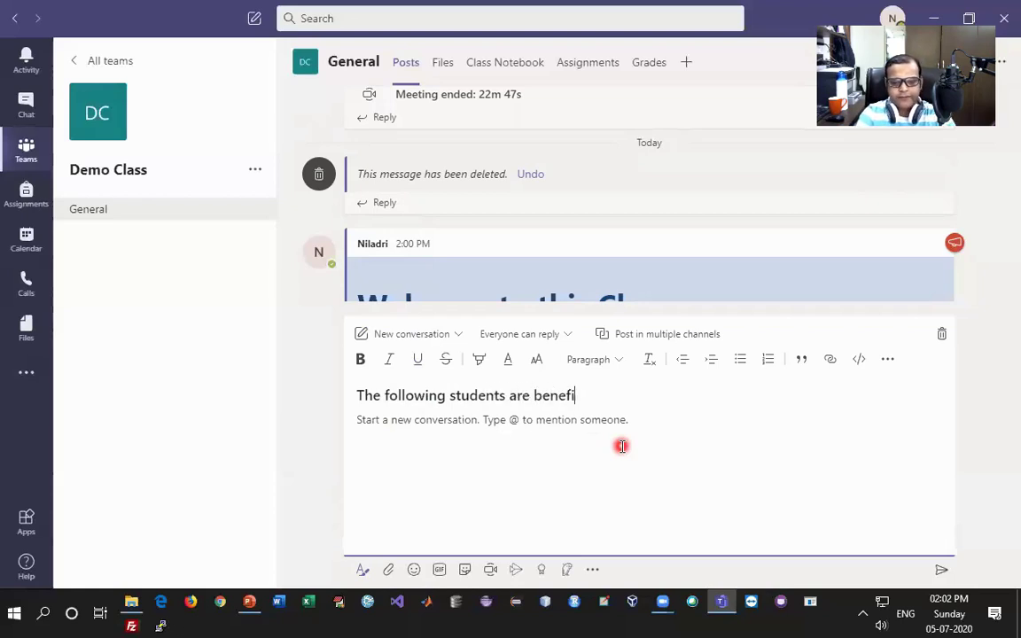
text(tted for)
key(BackSpace)
key(BackSpace)
key(BackSpace)
key(BackSpace)
text(by)
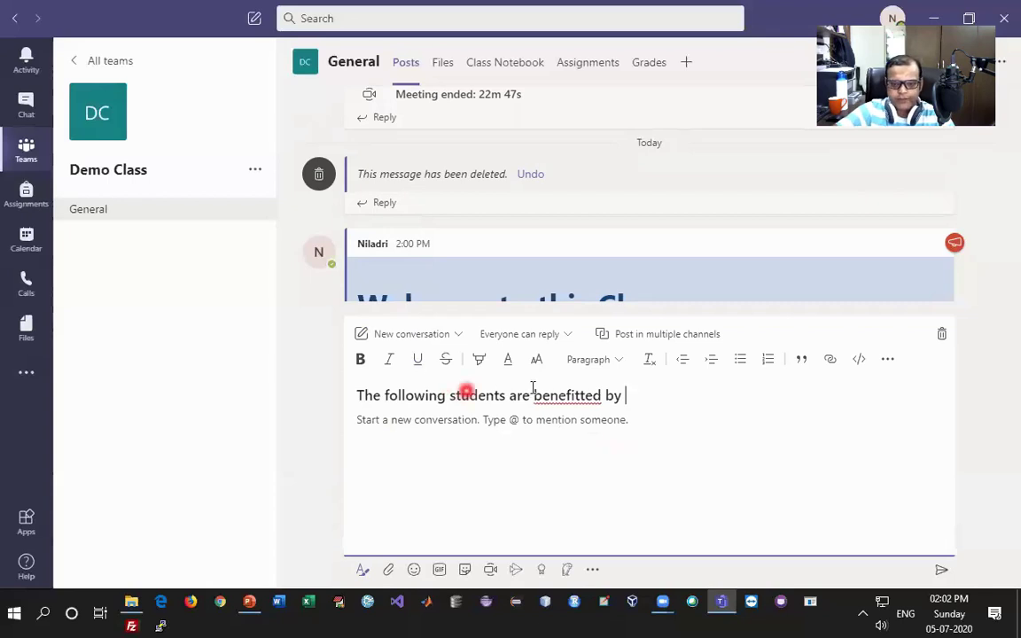
Step: Correct 'benefitted' to 'benefited' and finish the subject with 'learning fast'
right_click(557, 401)
click(599, 435)
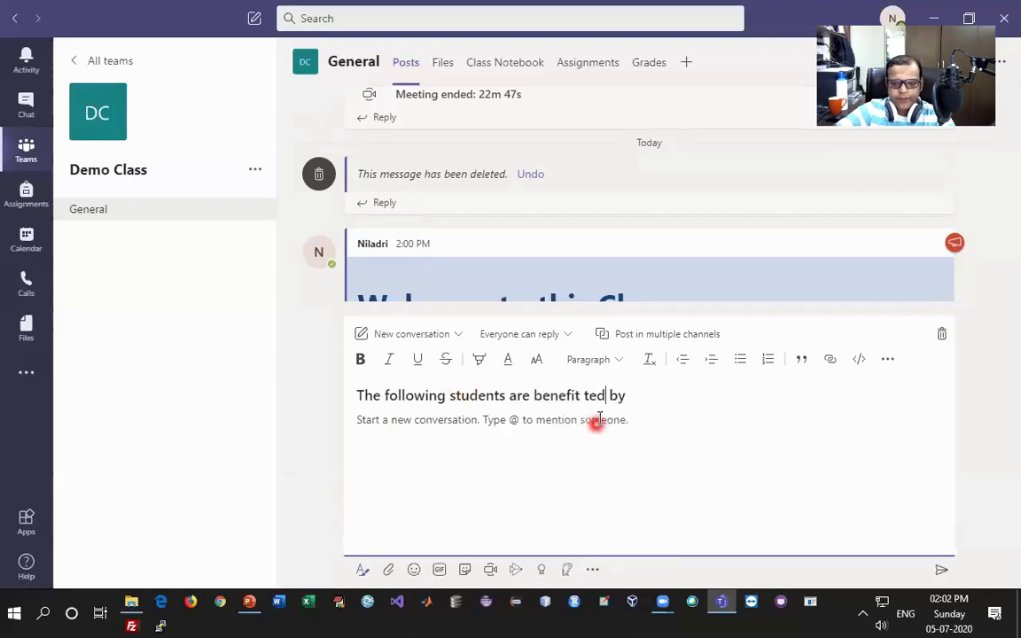
key(ctrl+z)
key(Left)
key(Right)
key(Right)
key(Right)
key(Right)
key(Right)
key(Right)
key(Right)
key(Right)
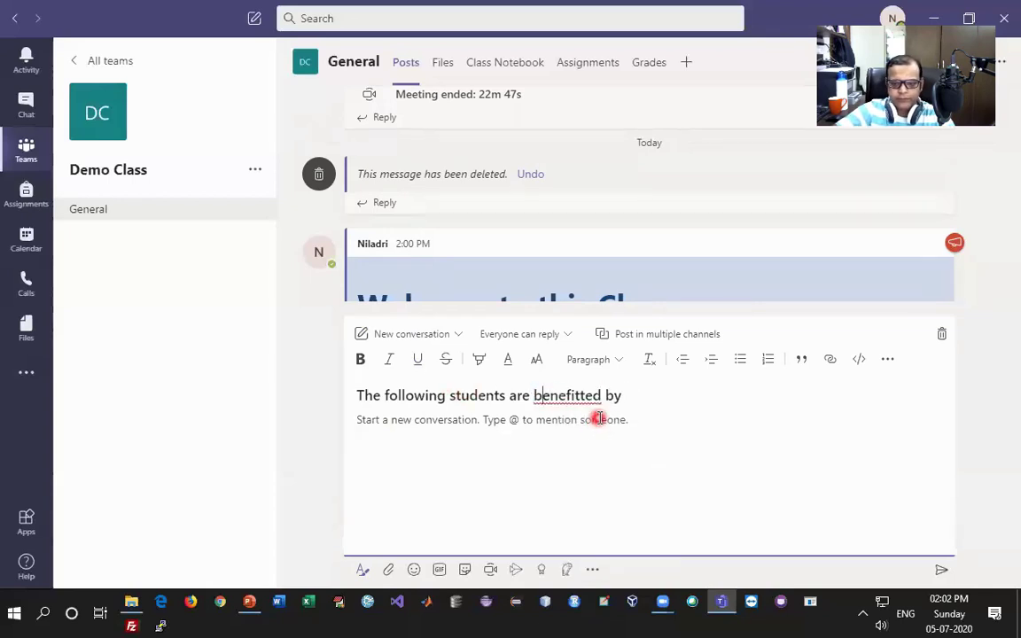
key(BackSpace)
key(Right)
key(Right)
key(Right)
key(Right)
key(Right)
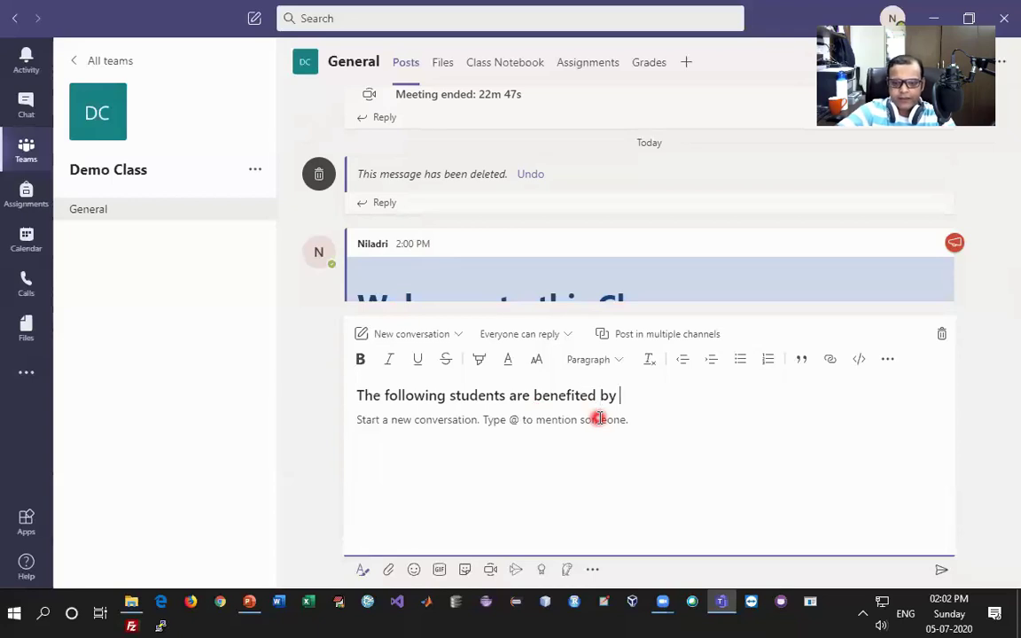
text(learning fast)
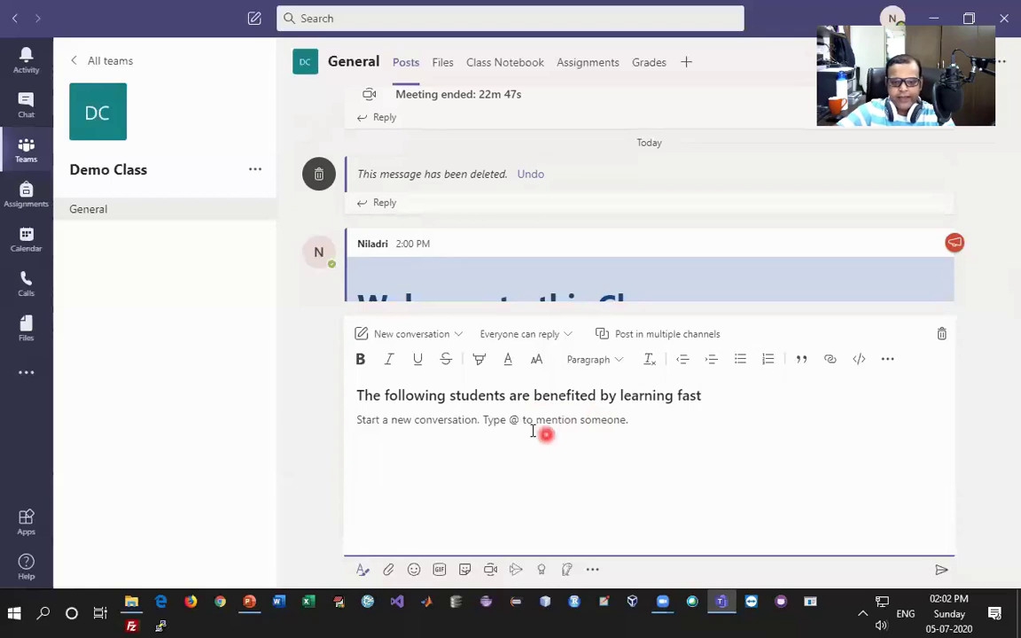
Step: Type the message body 'I really appreciate...' under the subject
click(462, 429)
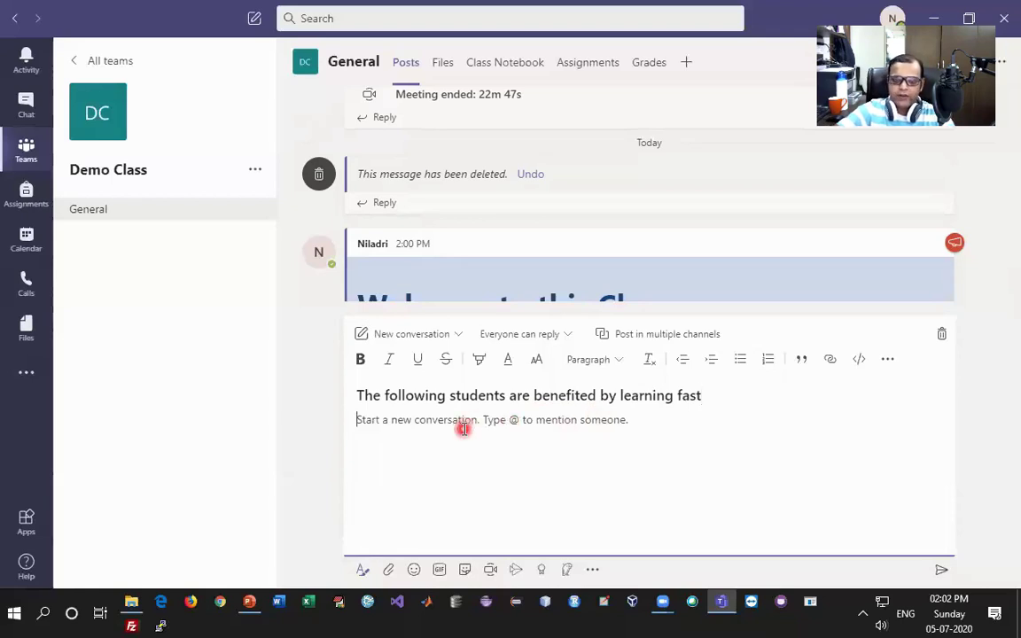
text(1)
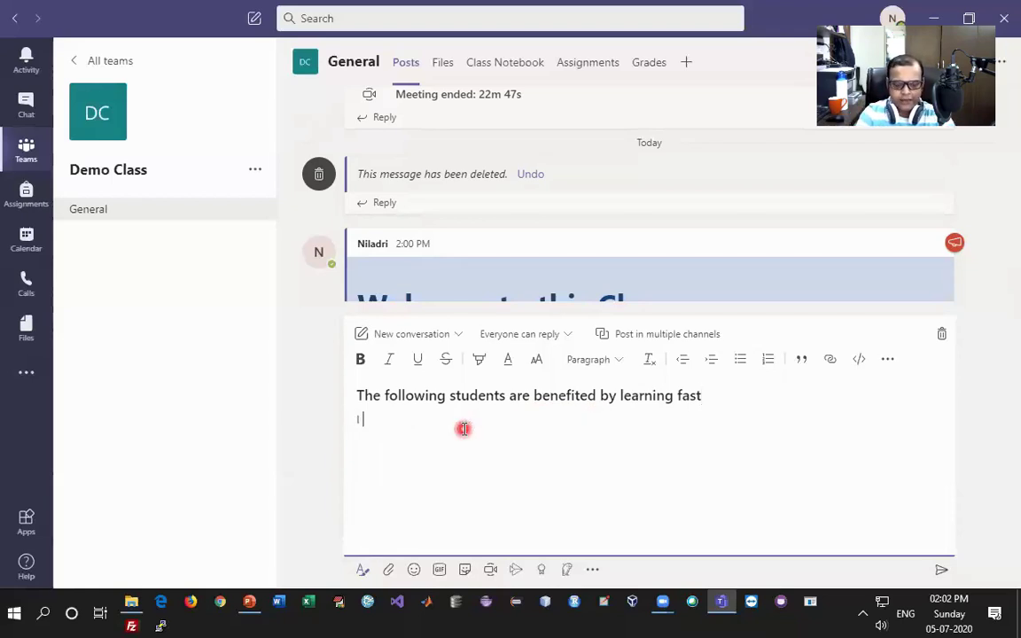
text( rea)
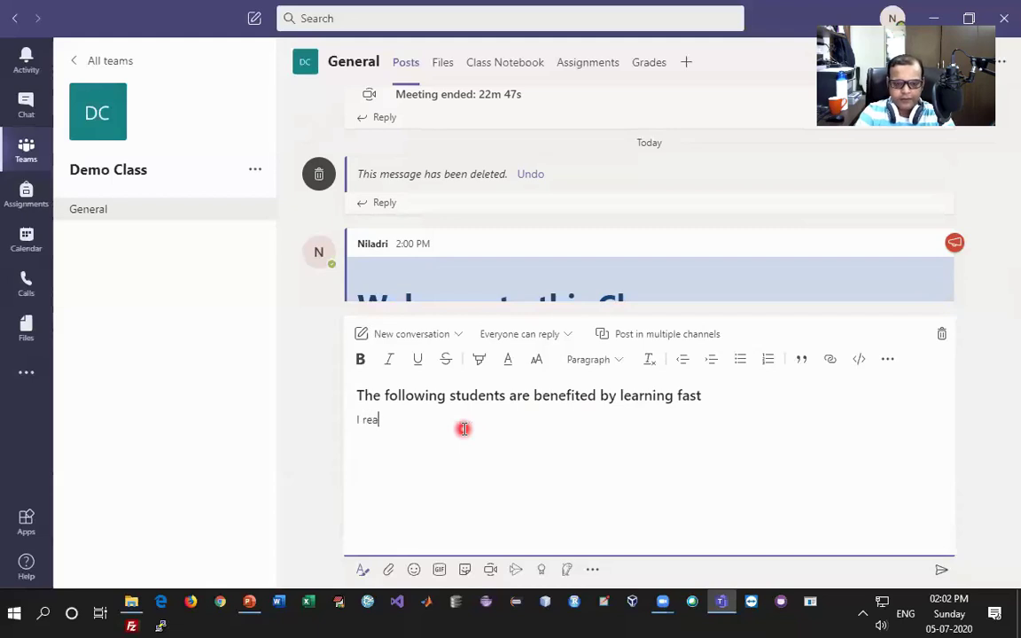
text(lly apprecoa)
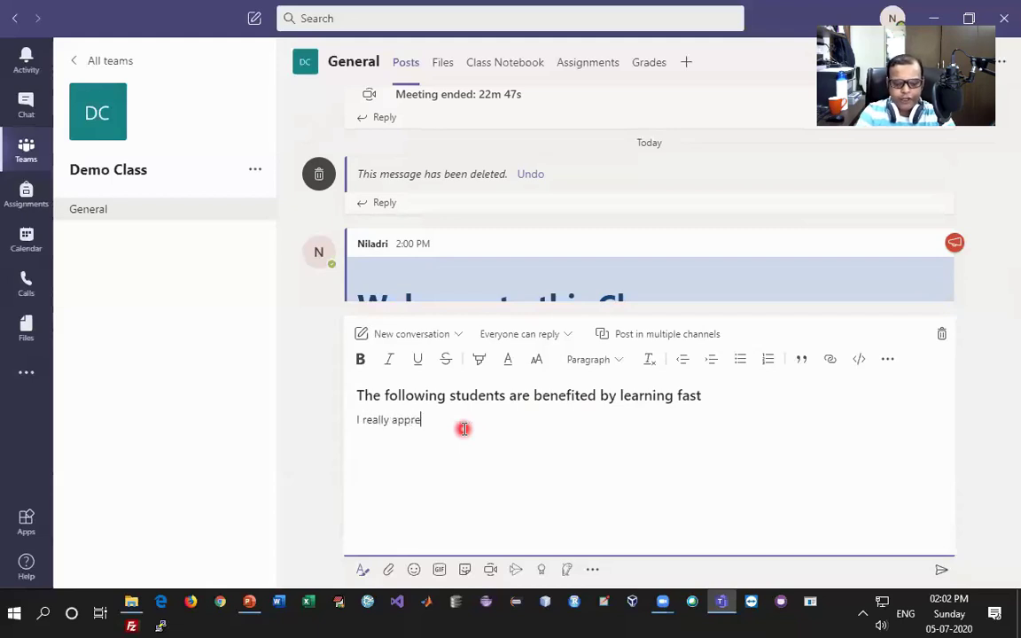
key(BackSpace)
key(BackSpace)
text(ia)
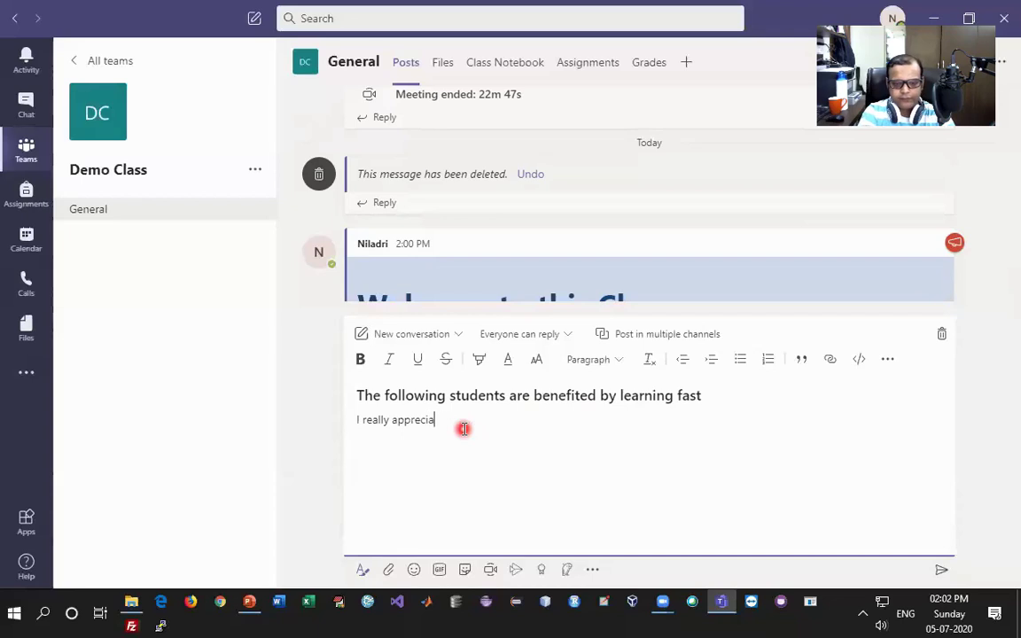
text(te @)
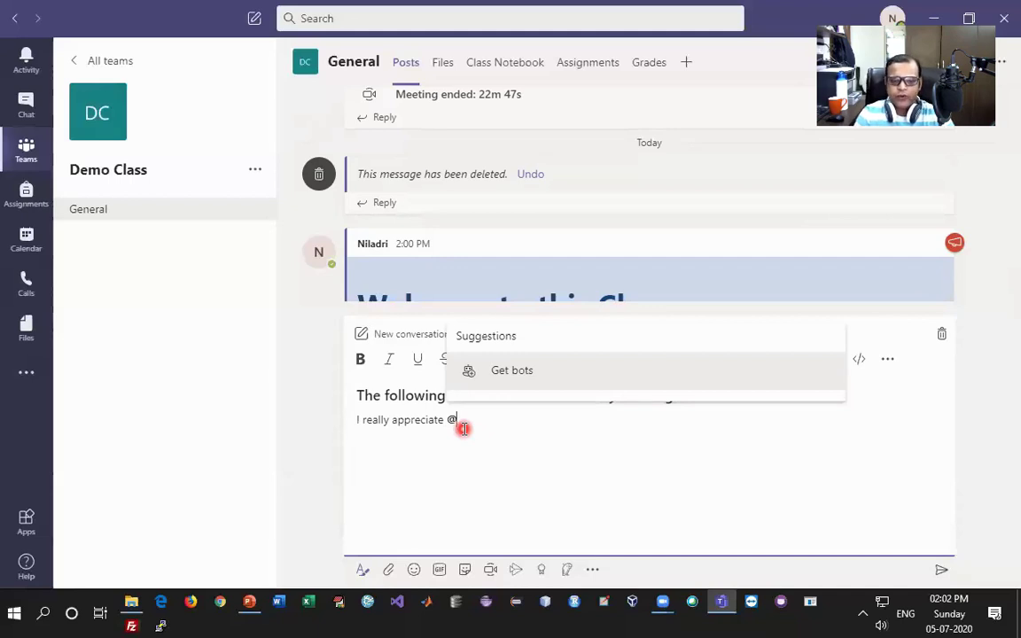
key(BackSpace)
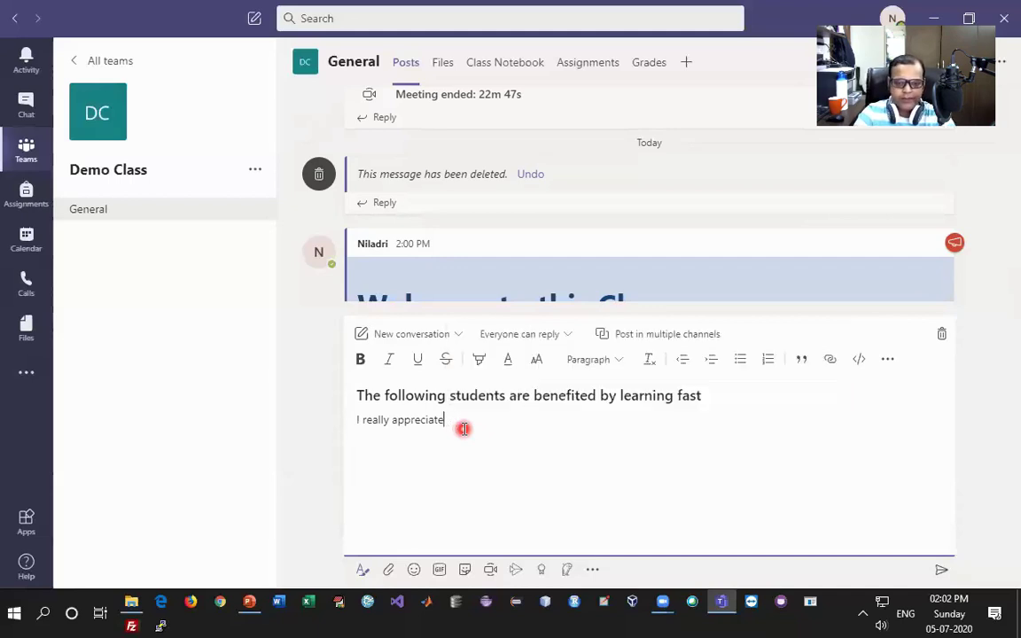
text(...)
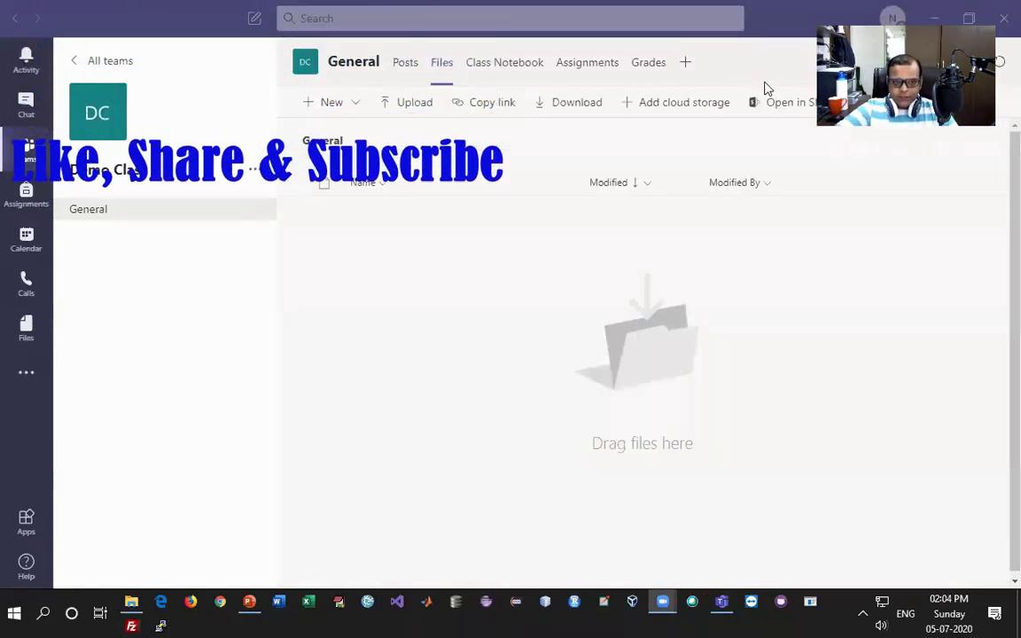
Step: Go to the General channel's Files tab and bring up its New item list
click(440, 67)
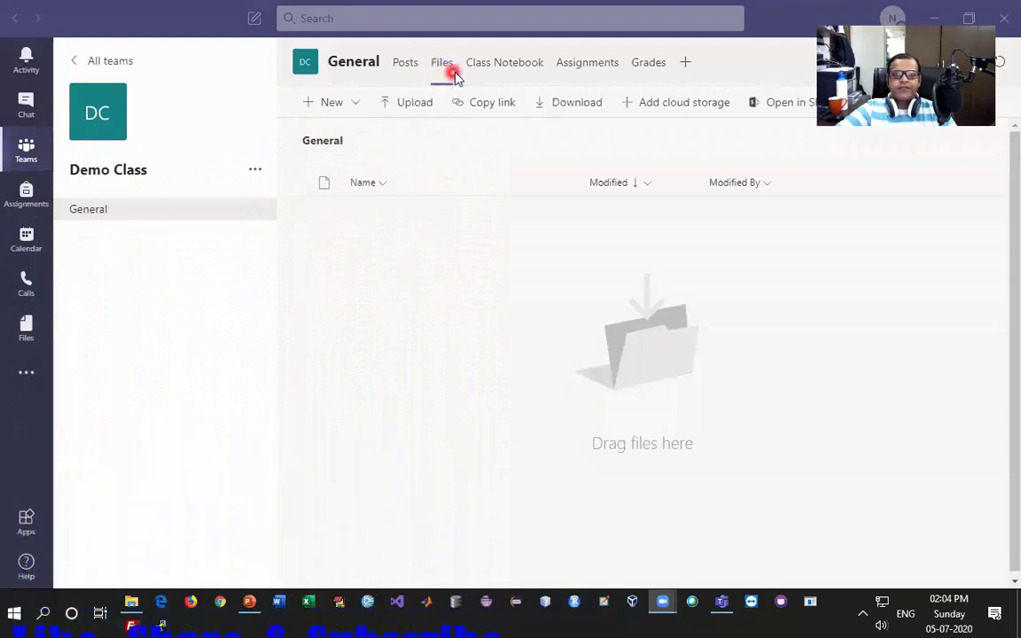
click(445, 68)
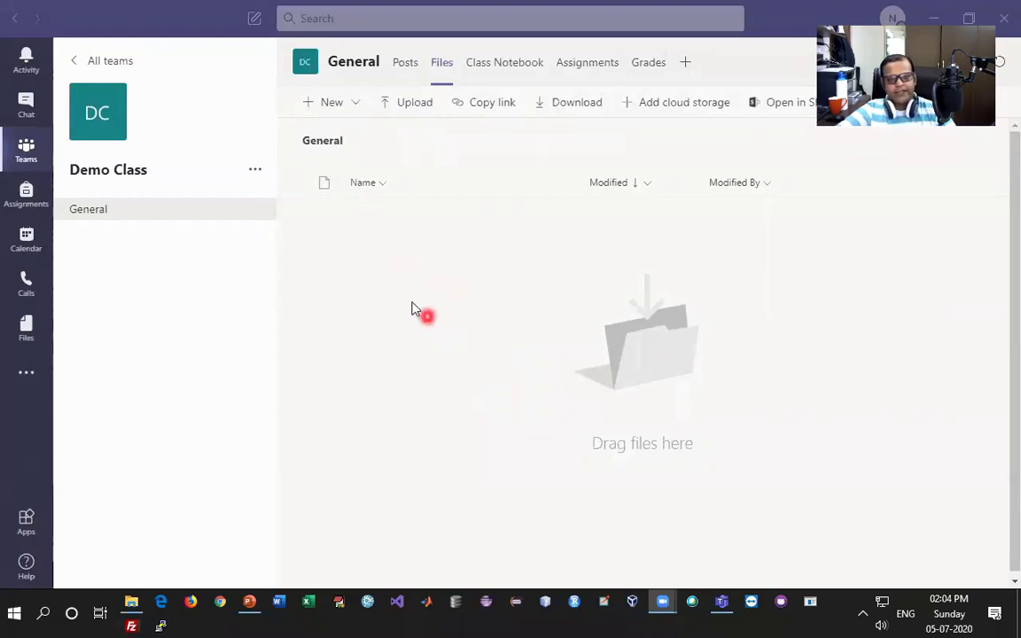
click(353, 108)
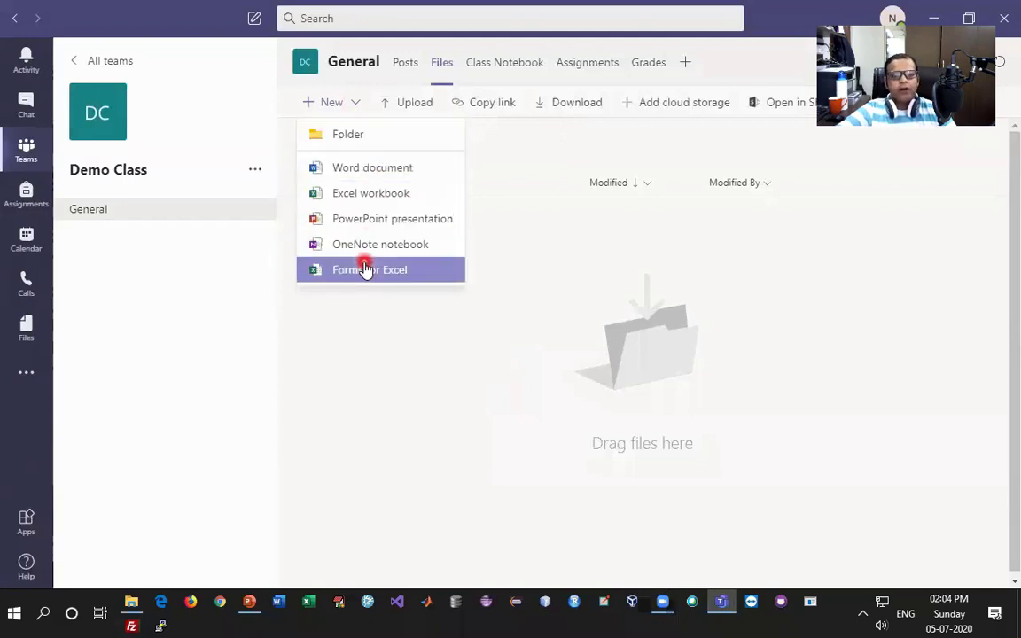
Step: Create a new folder named 'Unit - 1'
click(339, 140)
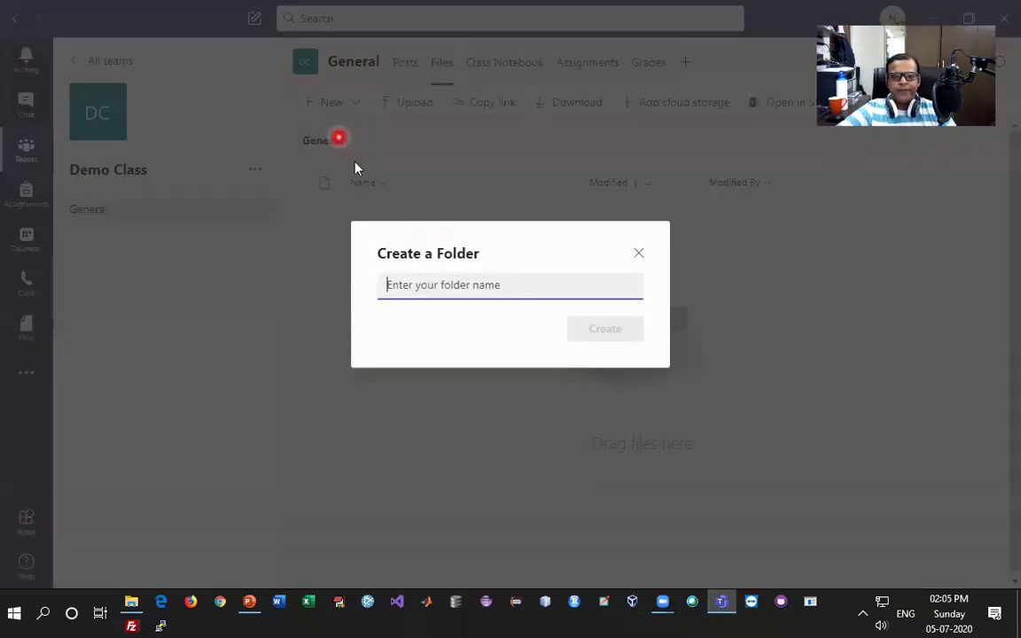
text(Un)
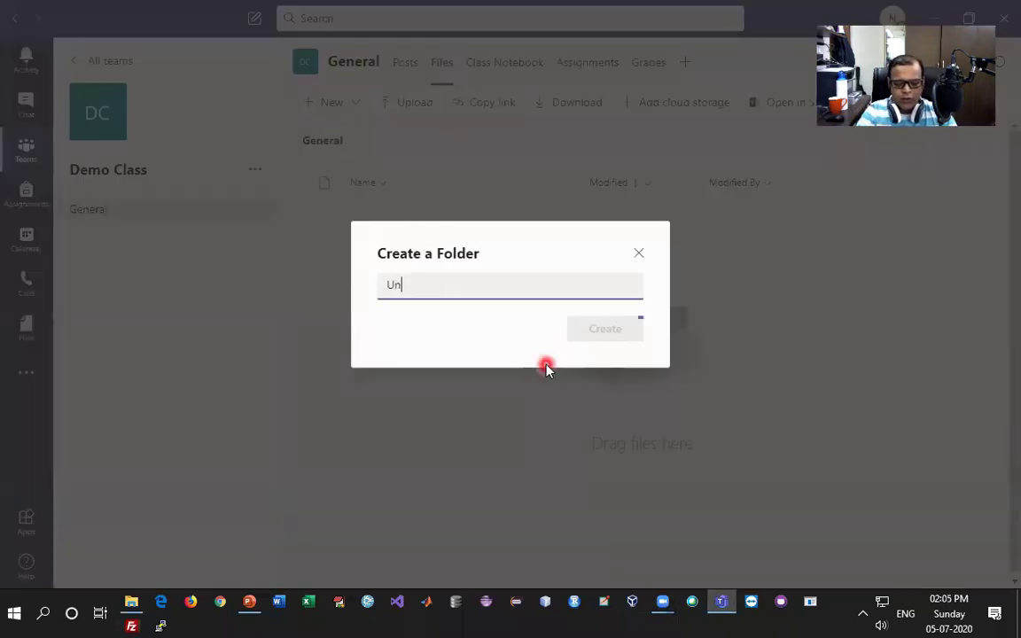
text(it - 1)
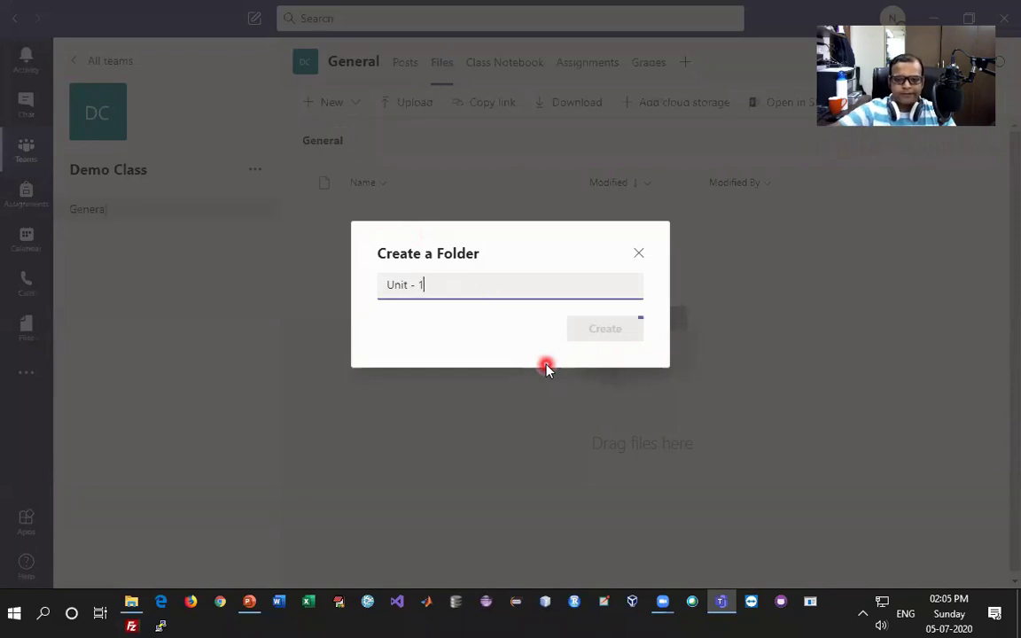
click(602, 328)
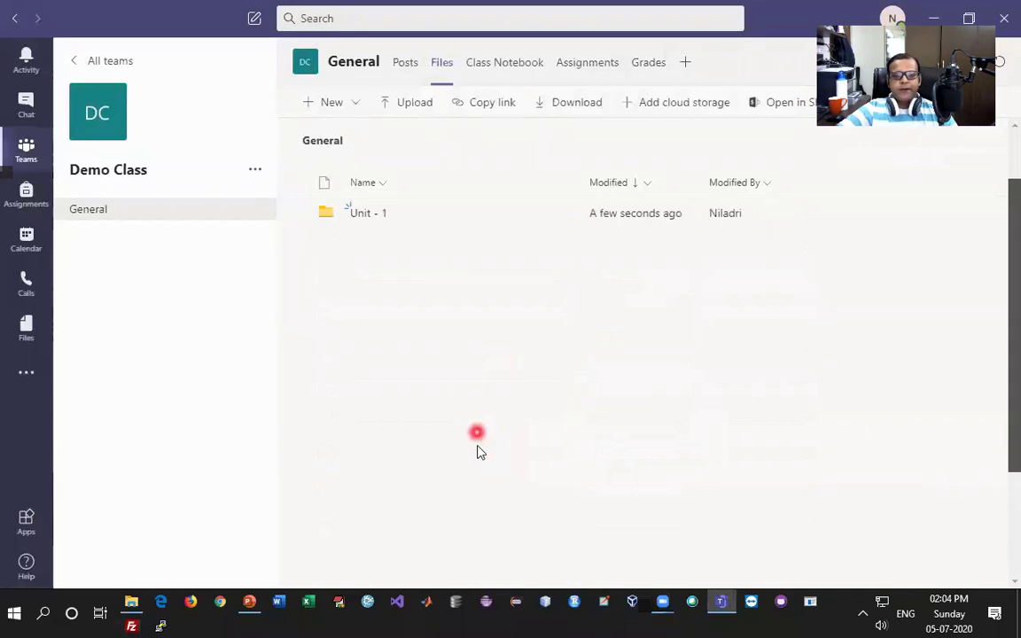
Step: Open the Unit - 1 folder, return to General and select the folder
click(369, 214)
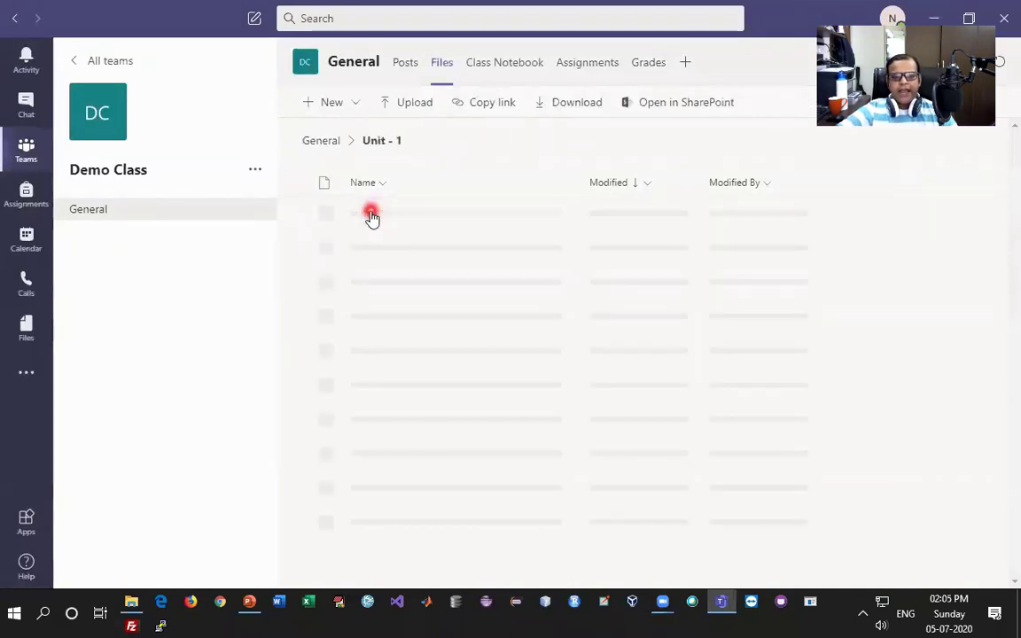
click(342, 104)
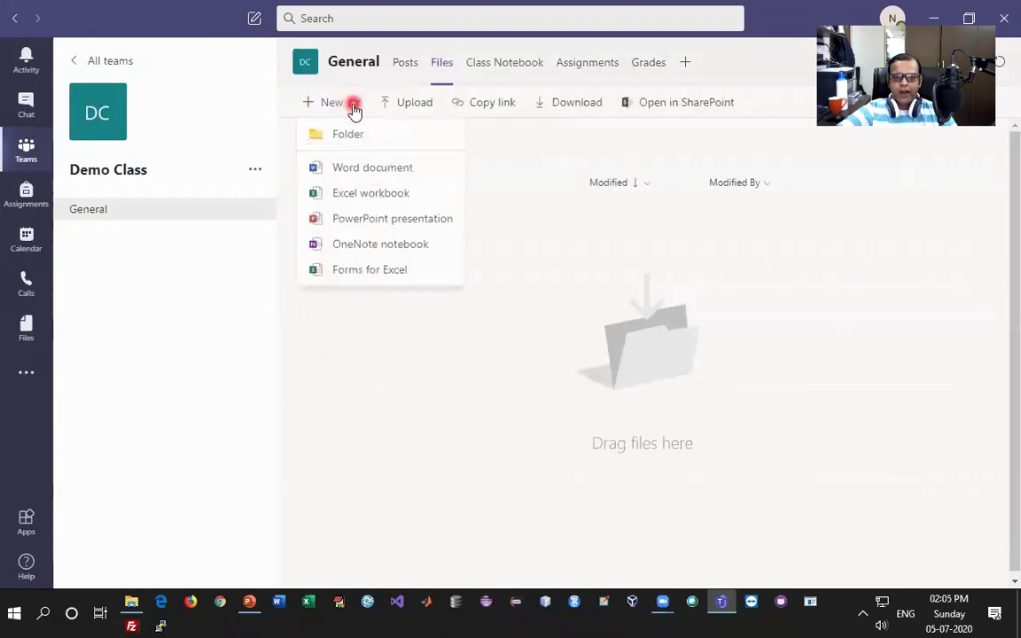
click(453, 402)
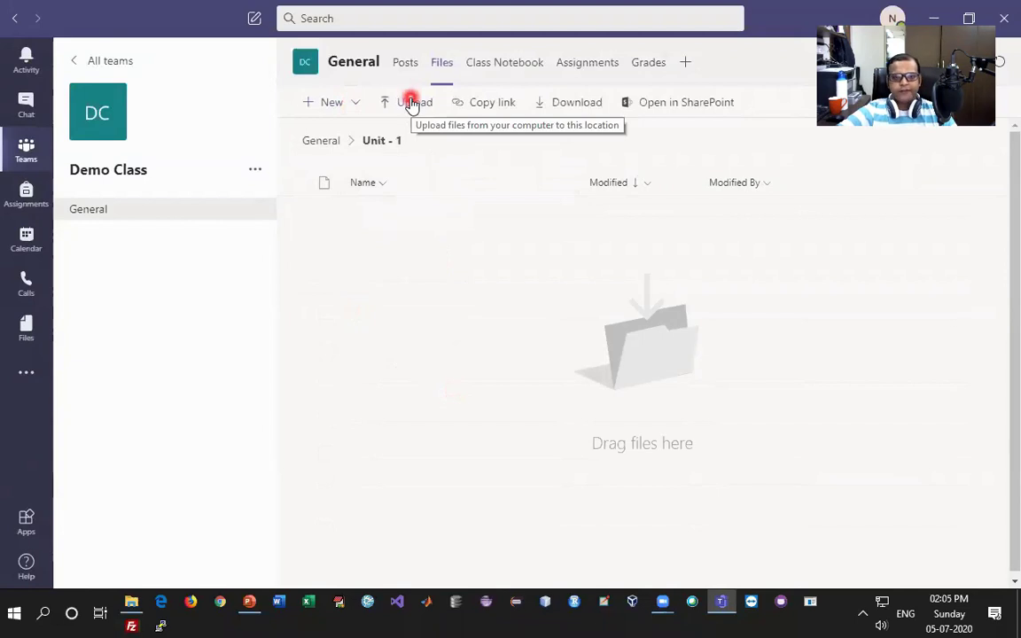
click(333, 144)
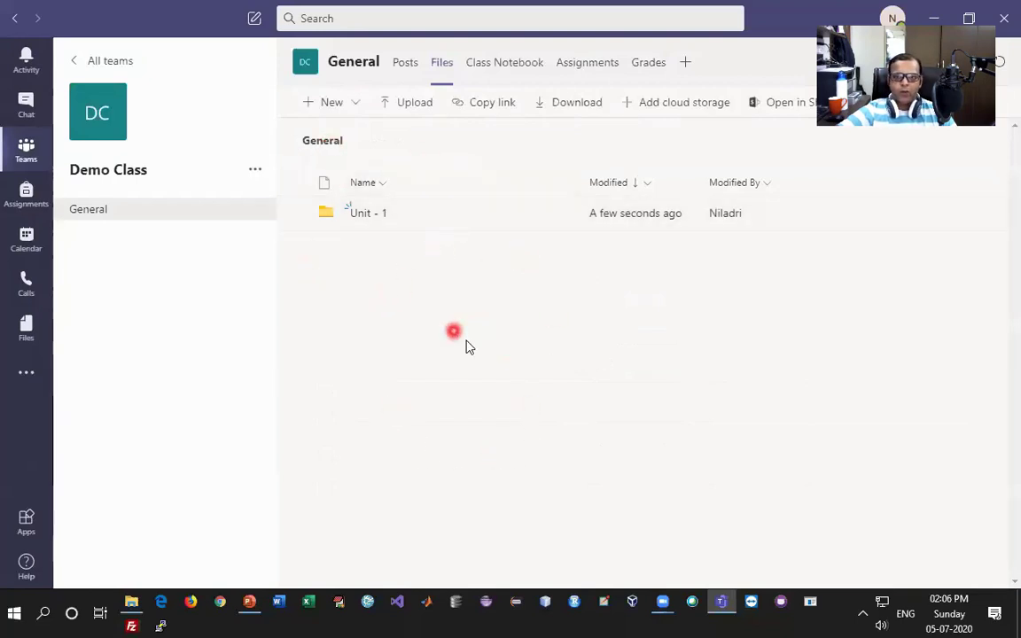
click(296, 214)
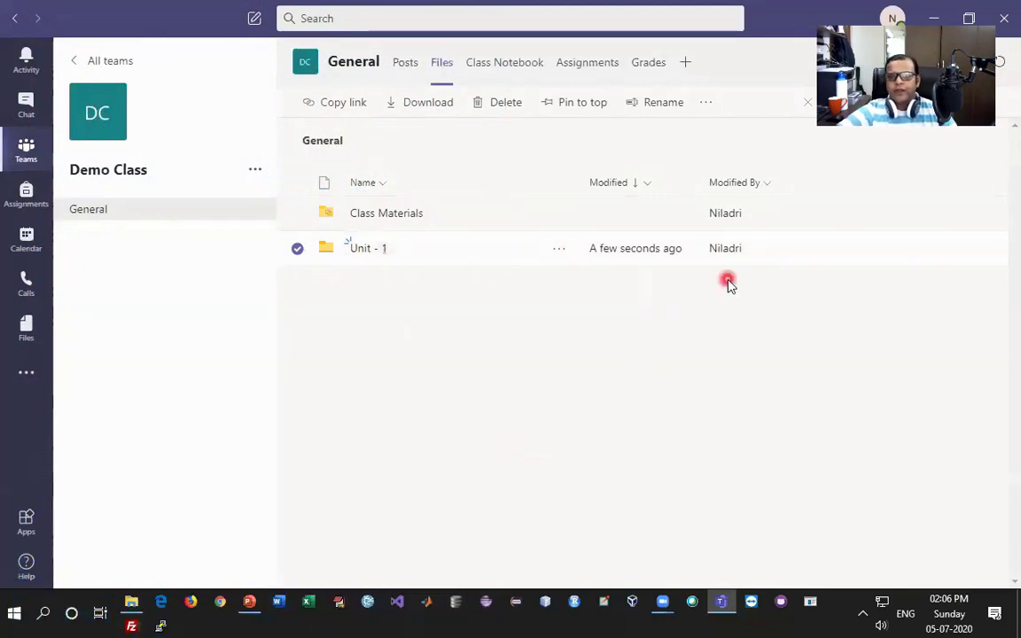
click(299, 214)
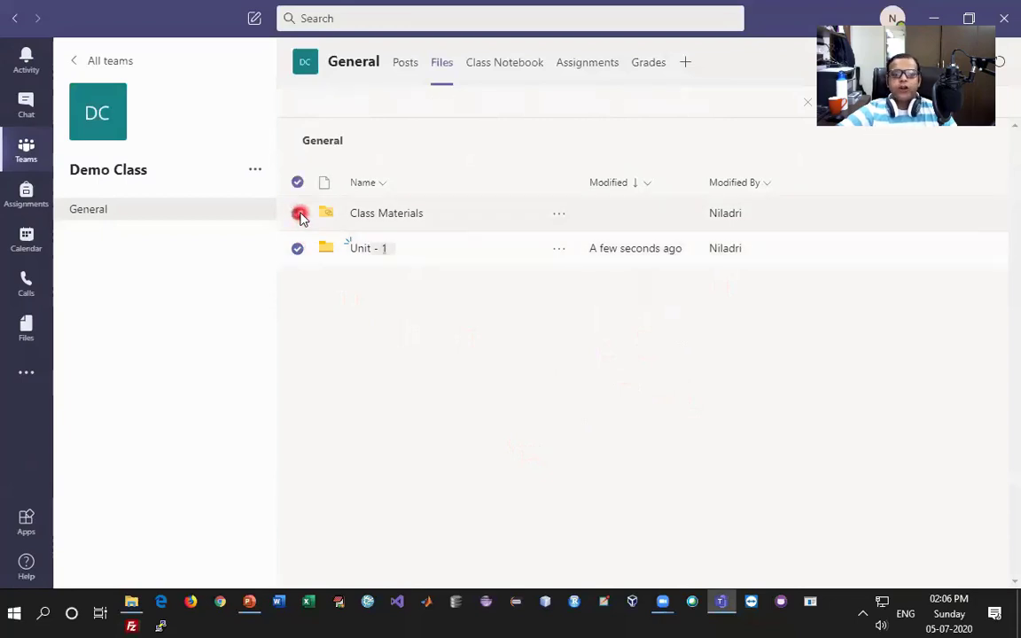
click(297, 182)
click(299, 213)
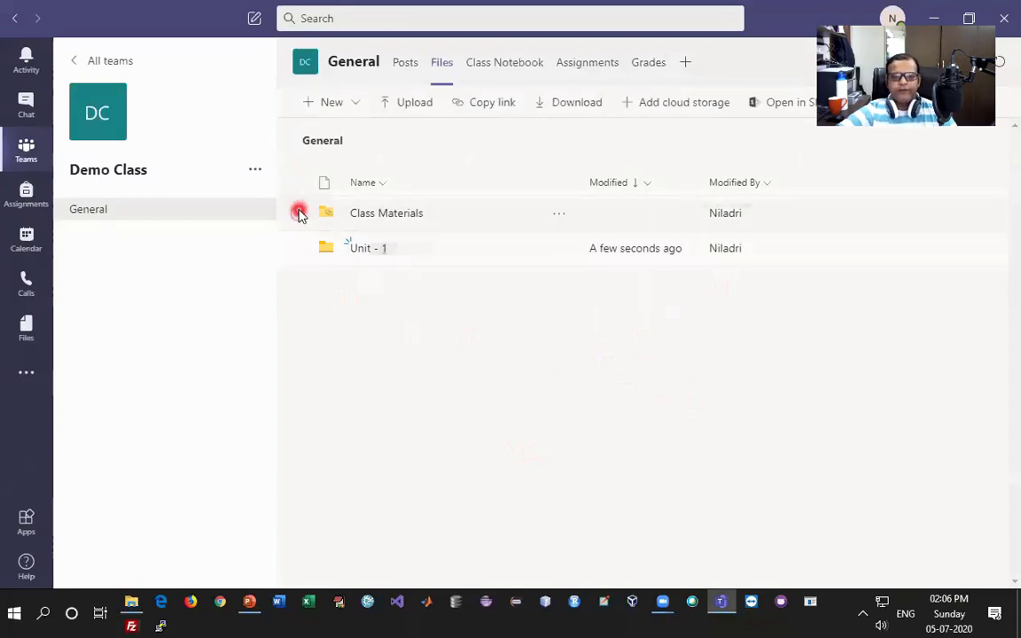
click(335, 296)
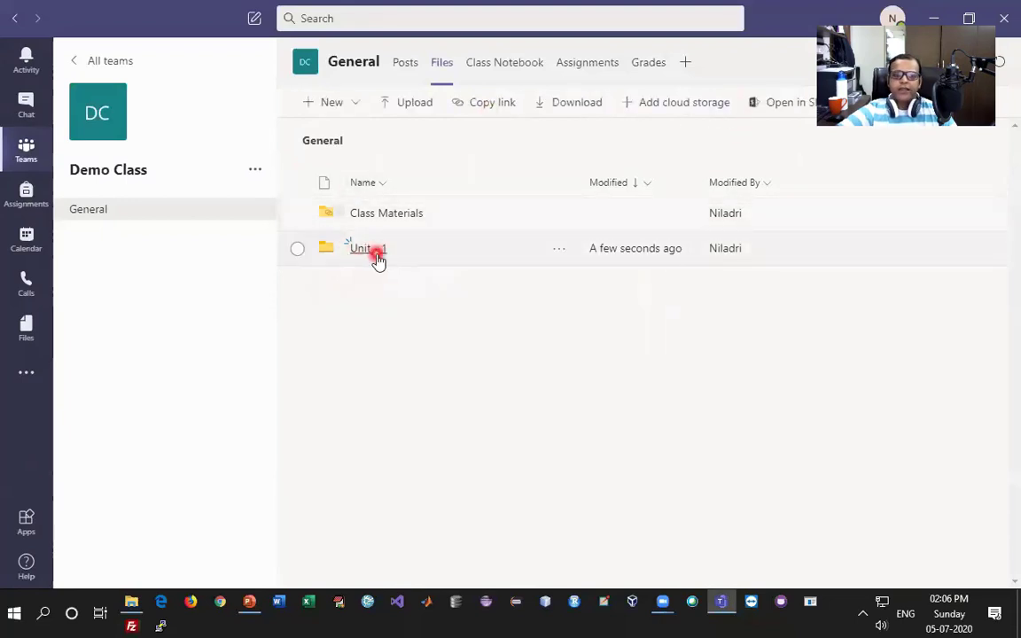
click(296, 250)
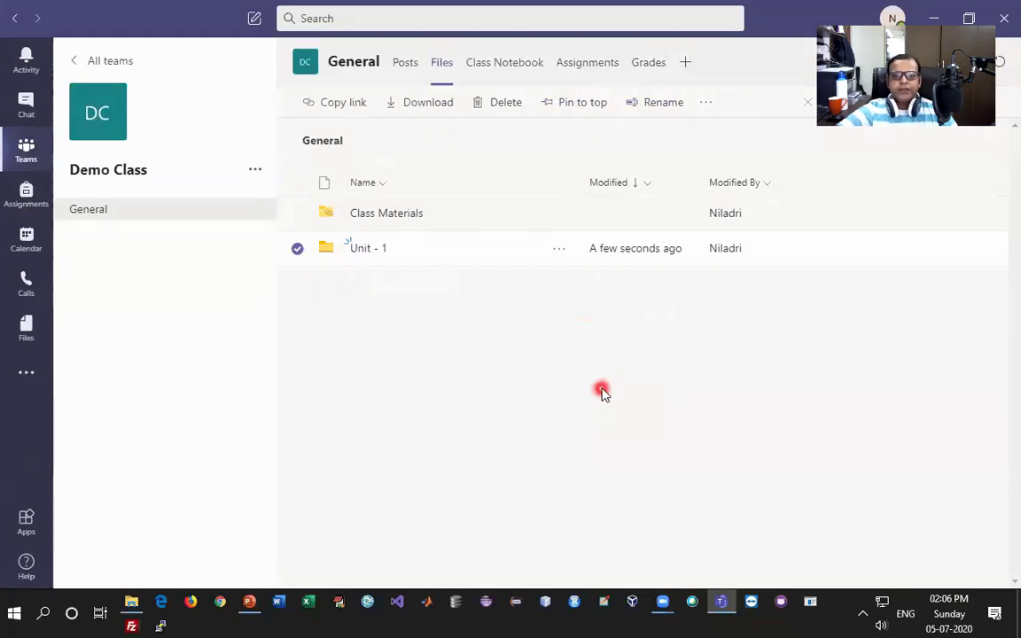
click(602, 392)
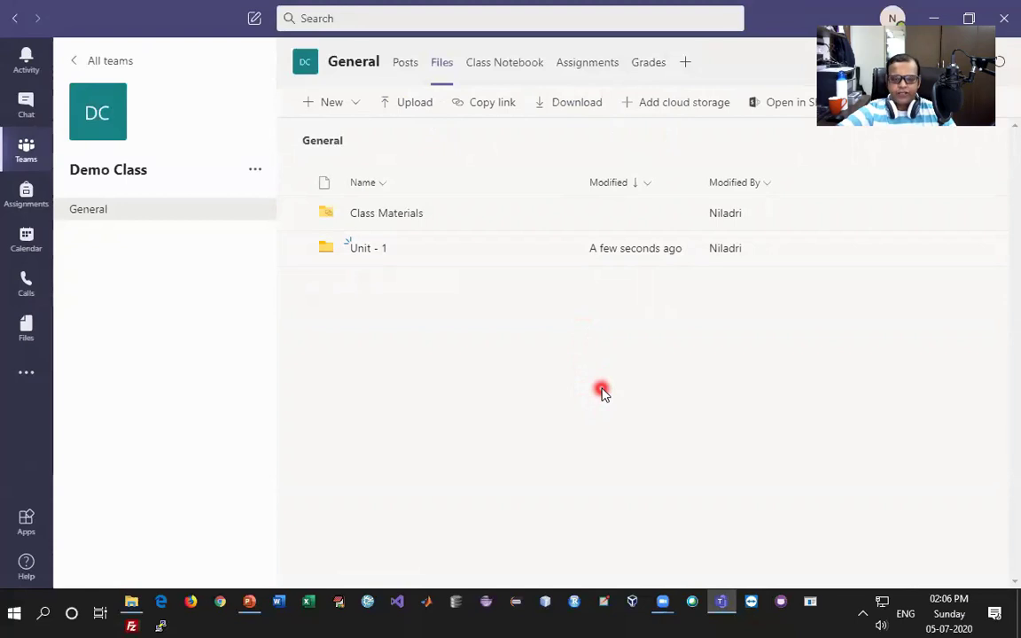
Step: Set up a blank Class Notebook with default Handouts, Class Notes, Homework and Quizzes sections
click(499, 71)
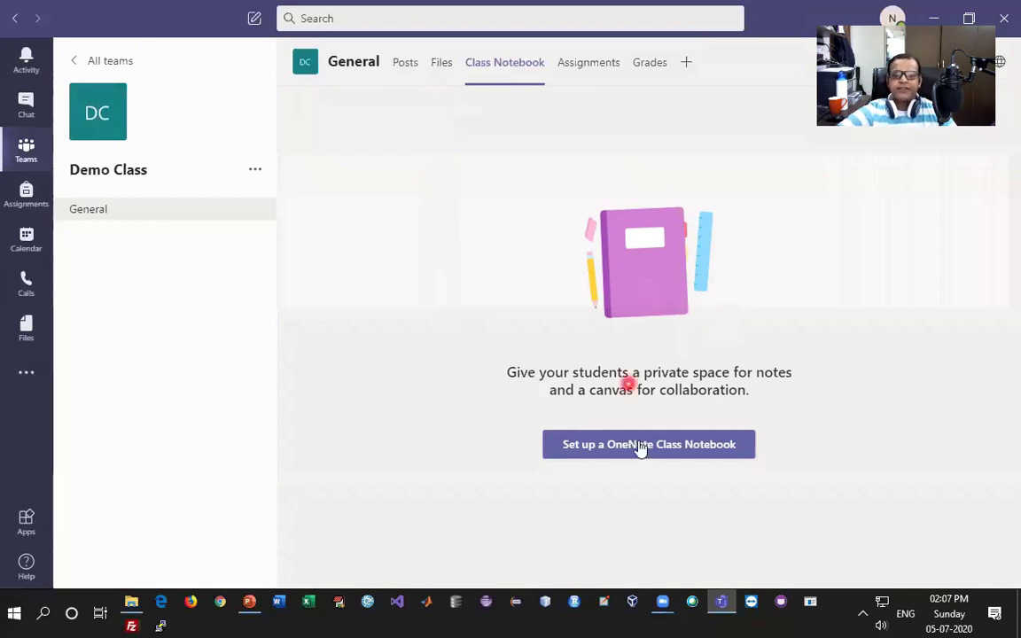
click(584, 453)
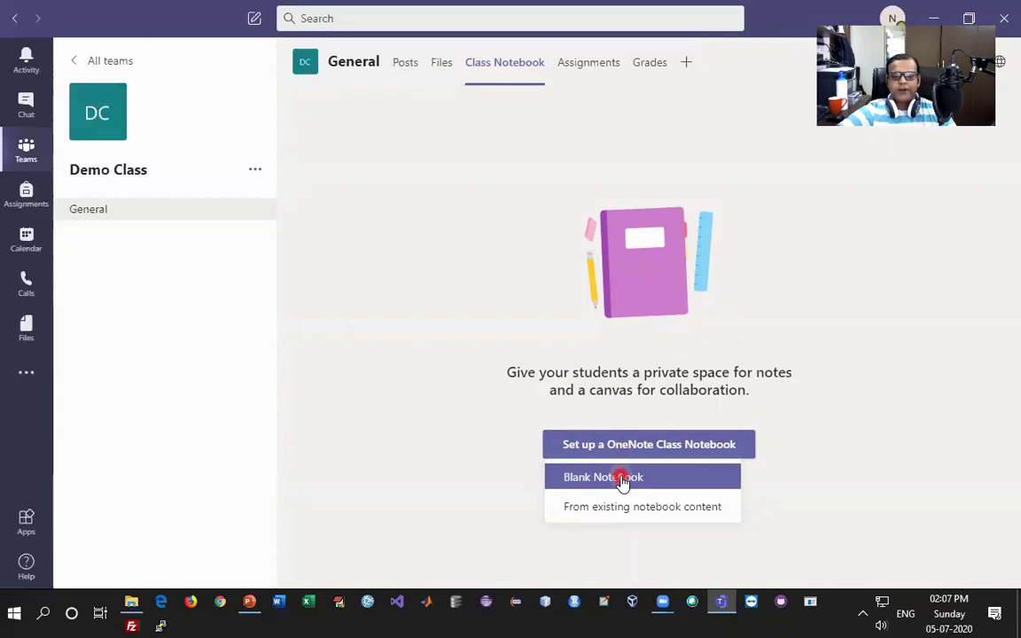
click(662, 480)
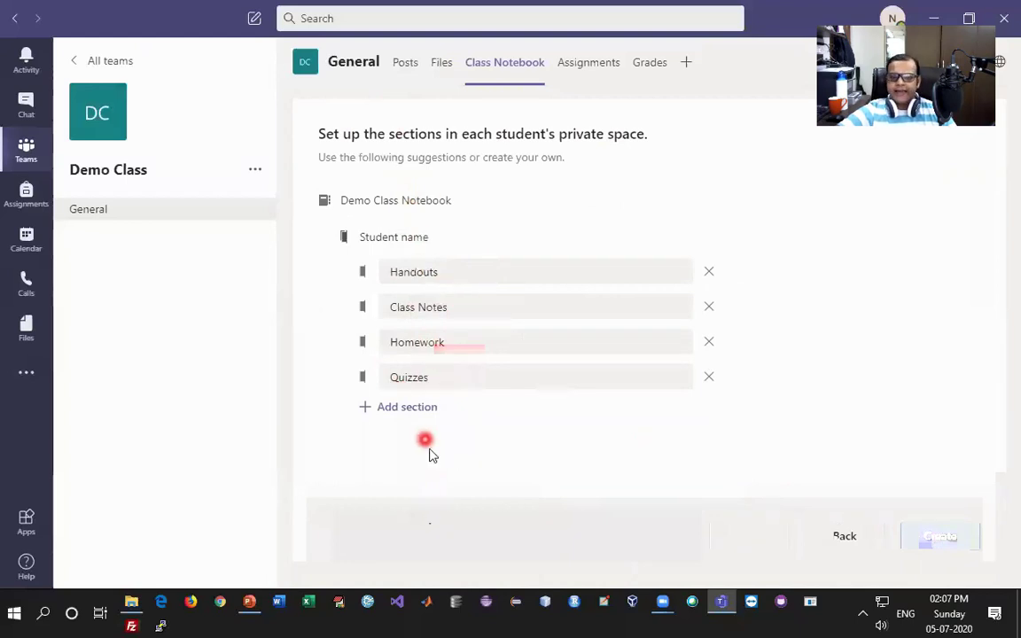
click(412, 272)
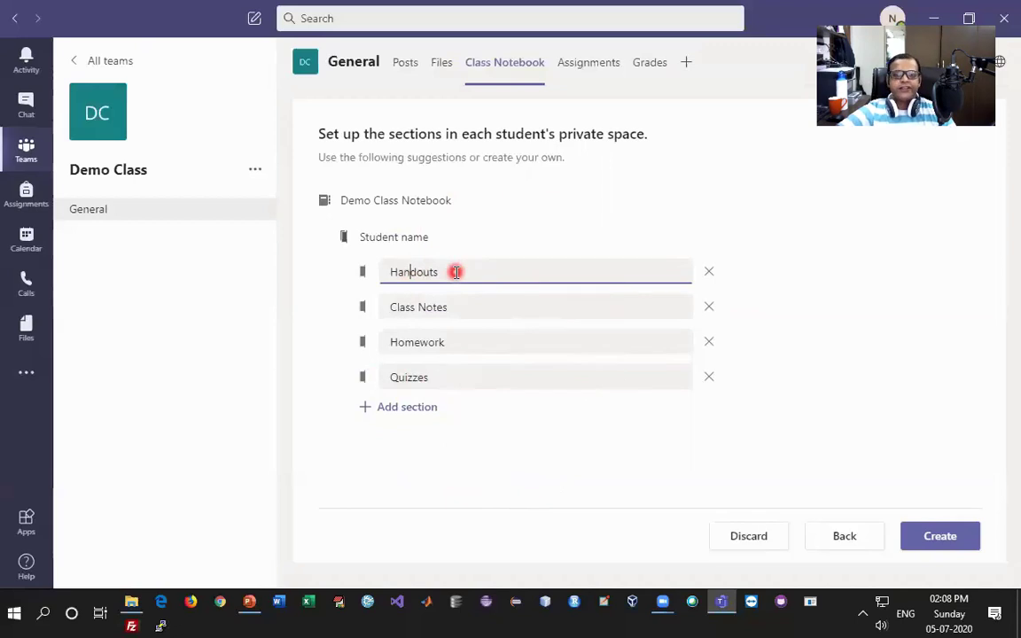
click(940, 536)
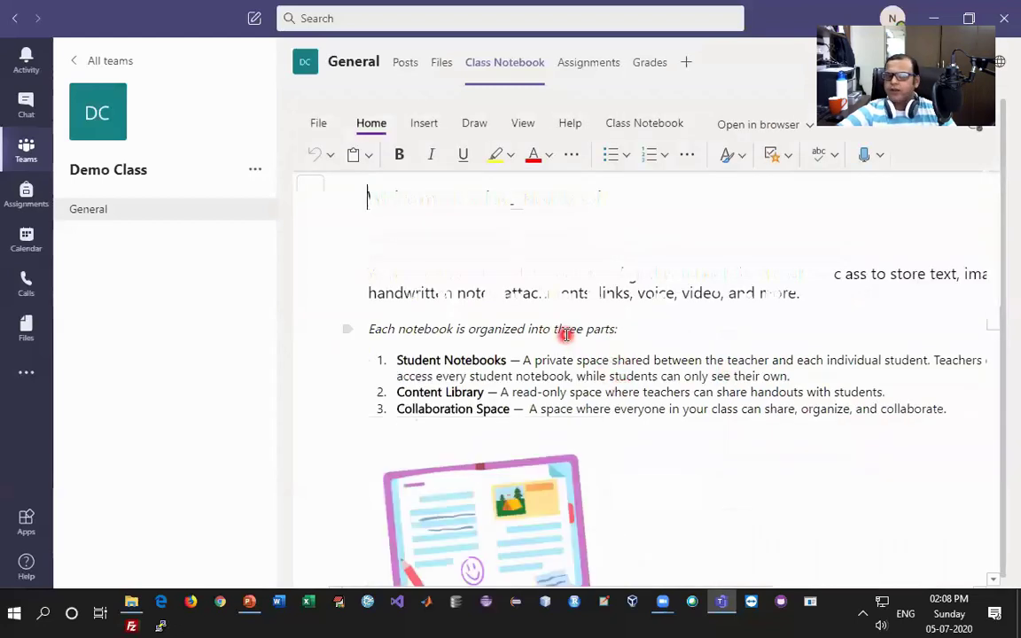
Step: Rename the page title 'Welcome to Class Notebook' to 'Demo Notebook'
click(370, 130)
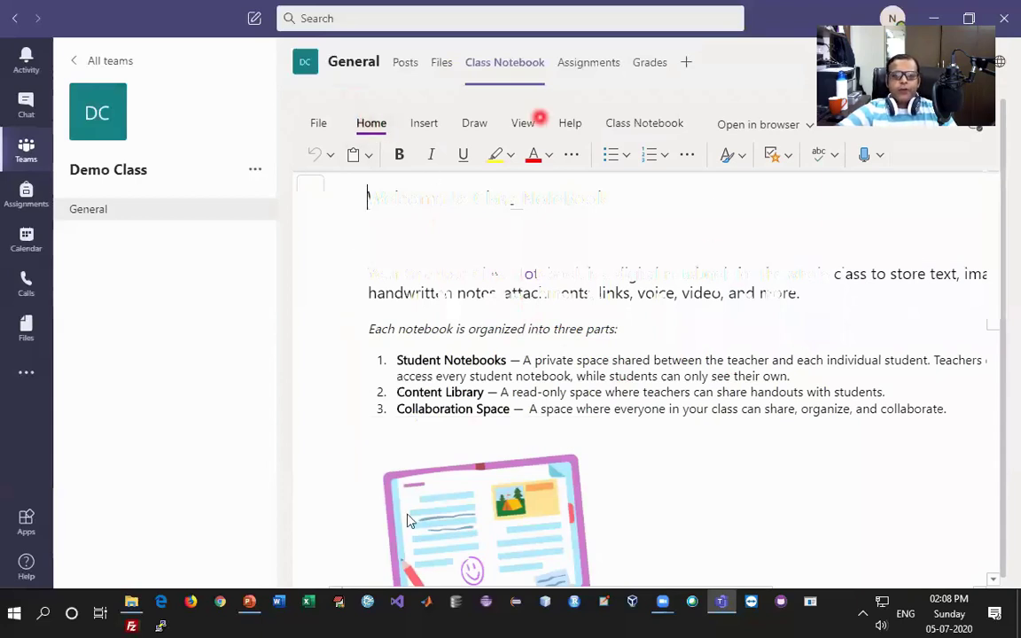
drag(365, 199, 607, 199)
text(Demo)
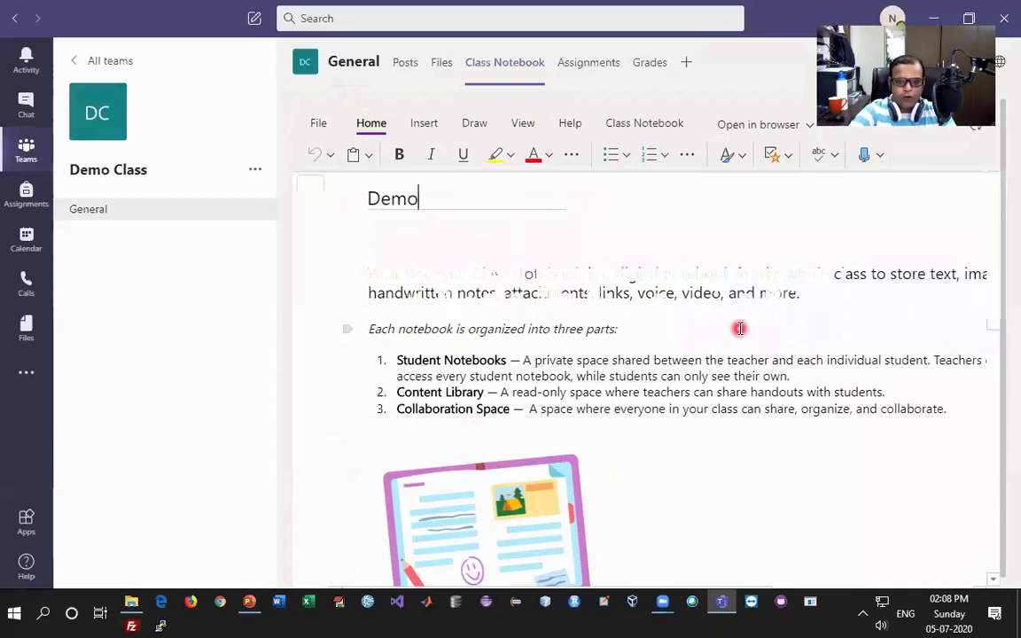
text( Notebook)
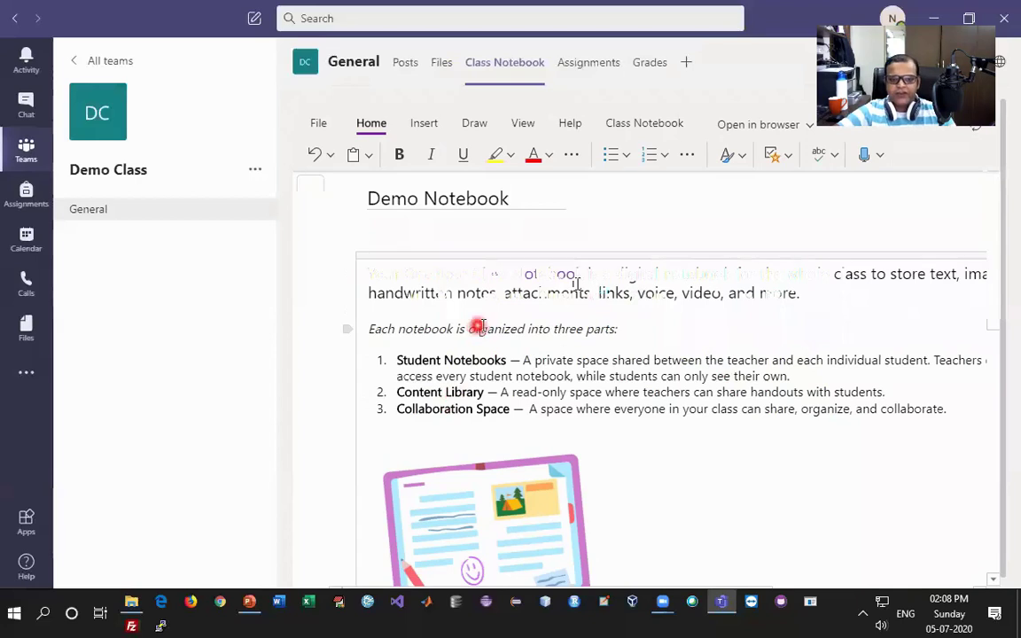
click(416, 329)
Step: Start a new empty note box above the intro paragraph
click(486, 261)
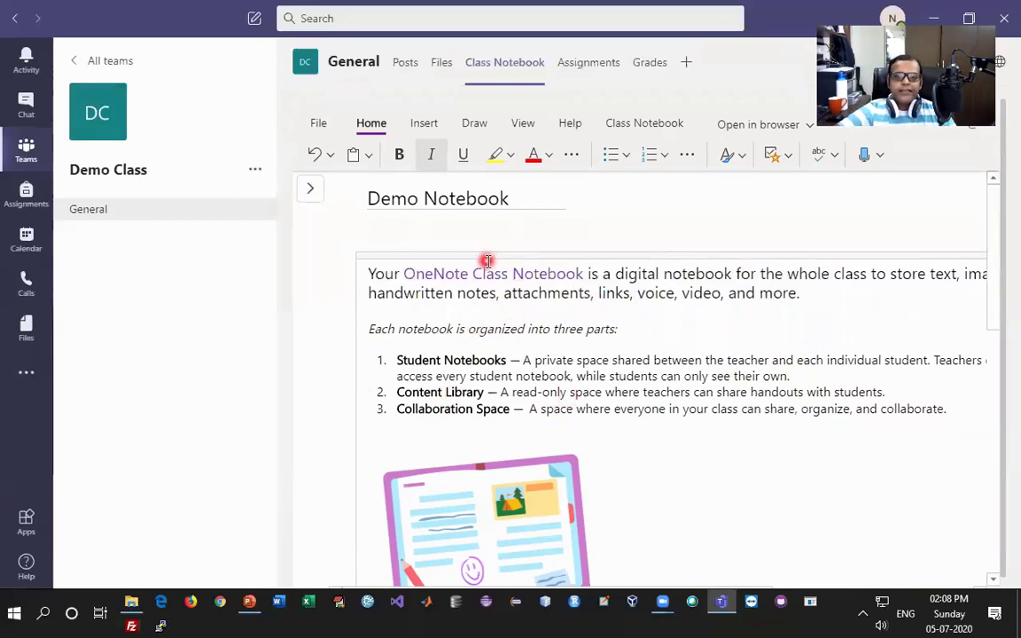
click(512, 360)
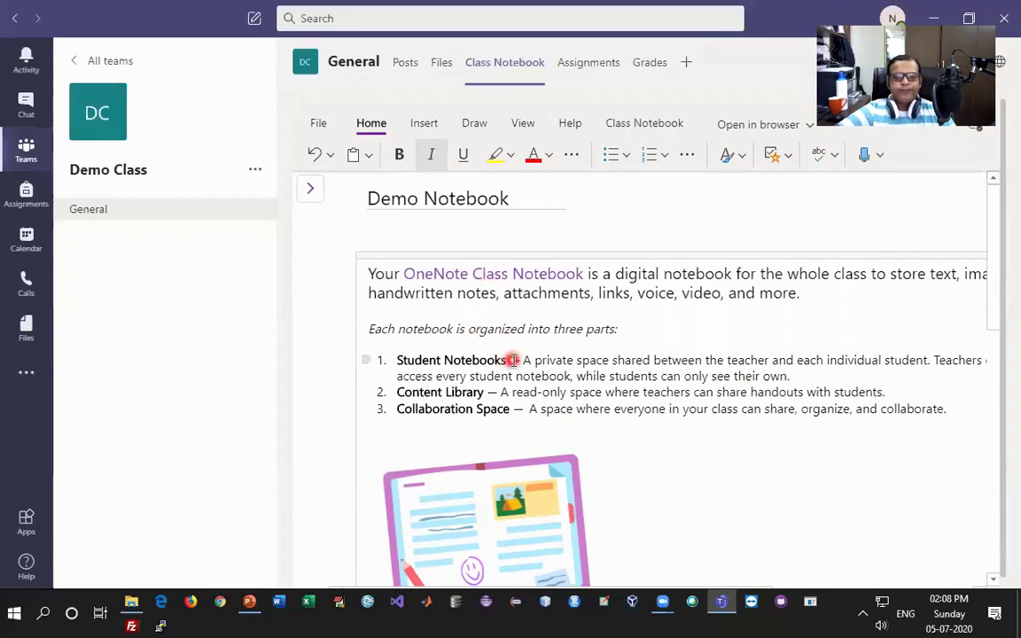
scroll(513, 360, down, 8)
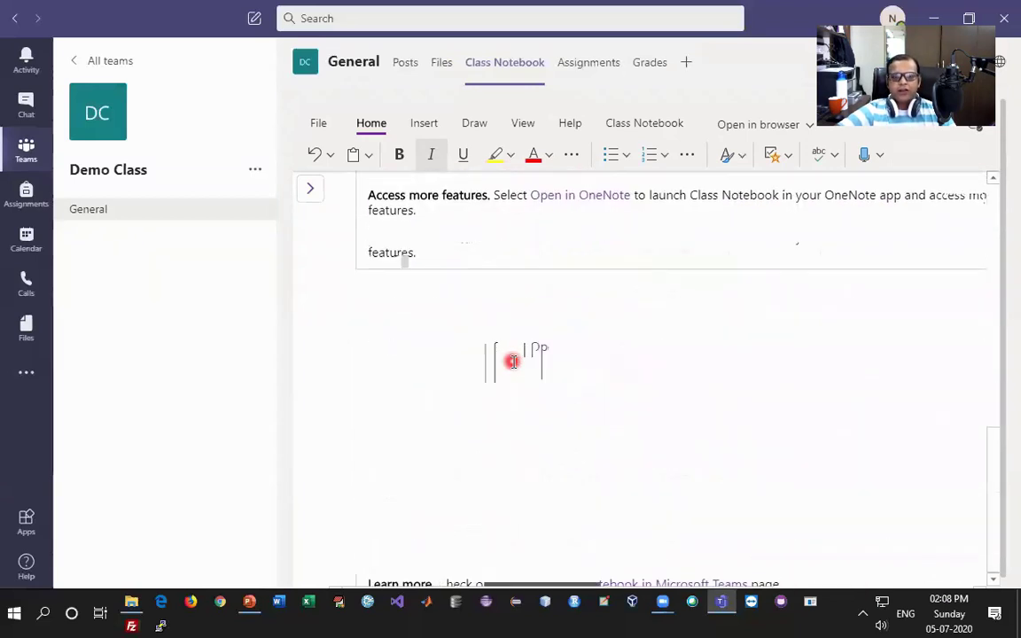
scroll(512, 360, up, 8)
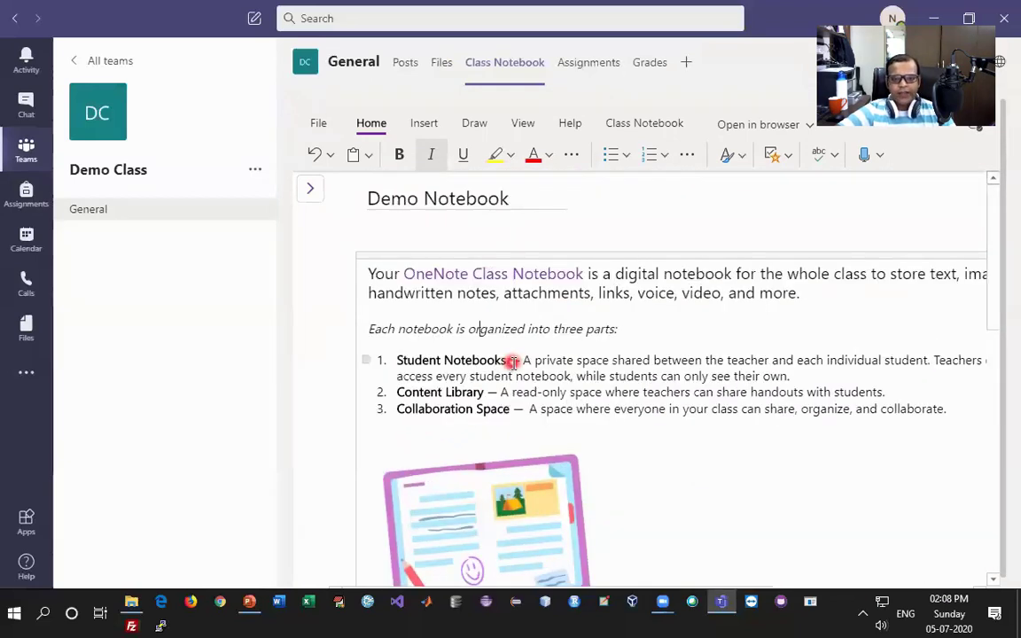
click(547, 230)
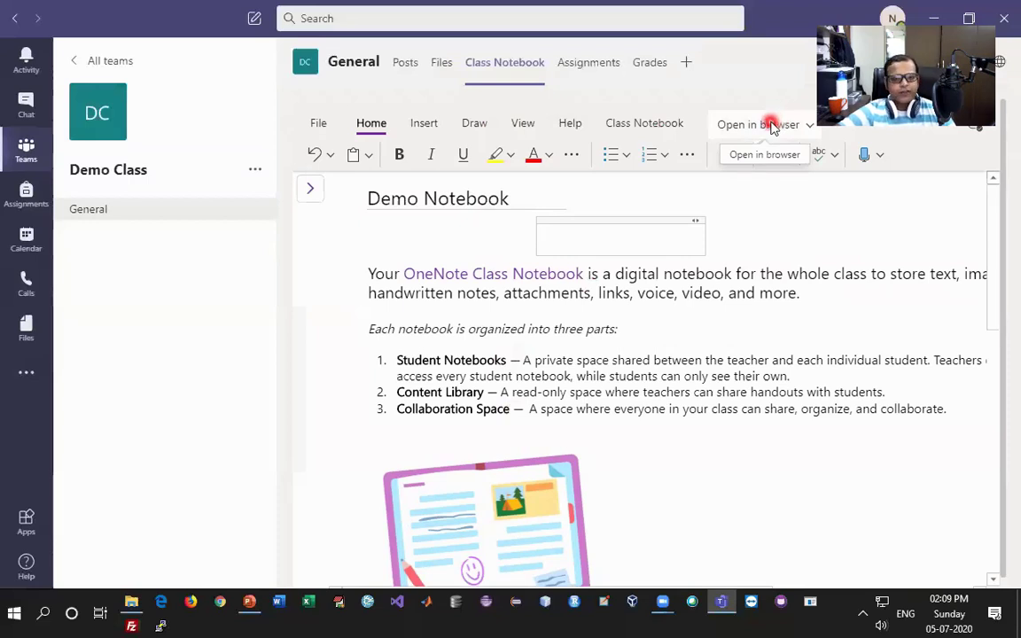
Step: Browse the Distribute Page and Distribute New Section options, then open Review Student Work
click(644, 125)
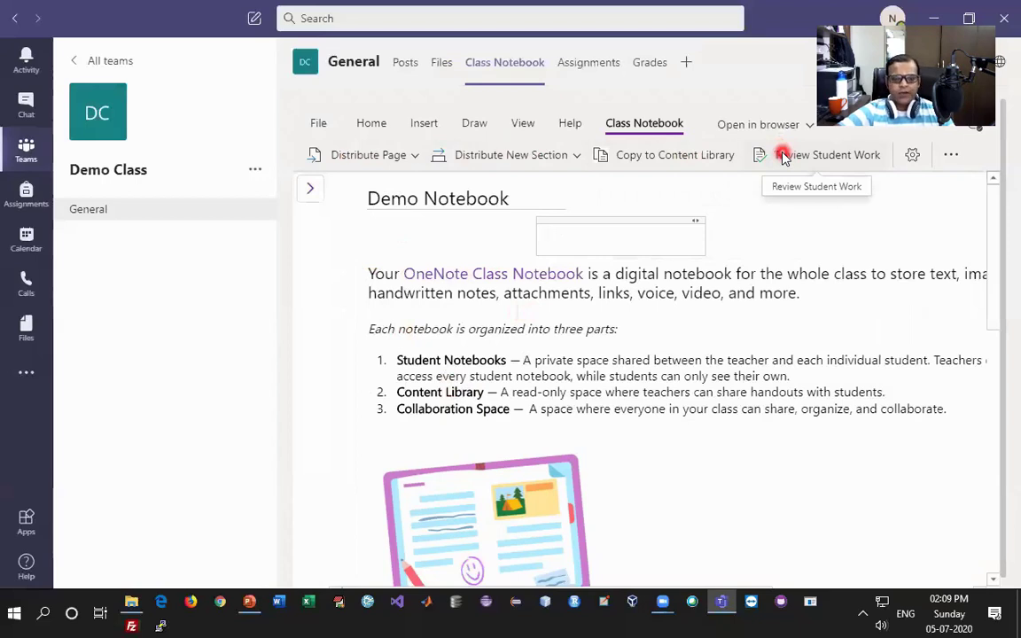
click(412, 160)
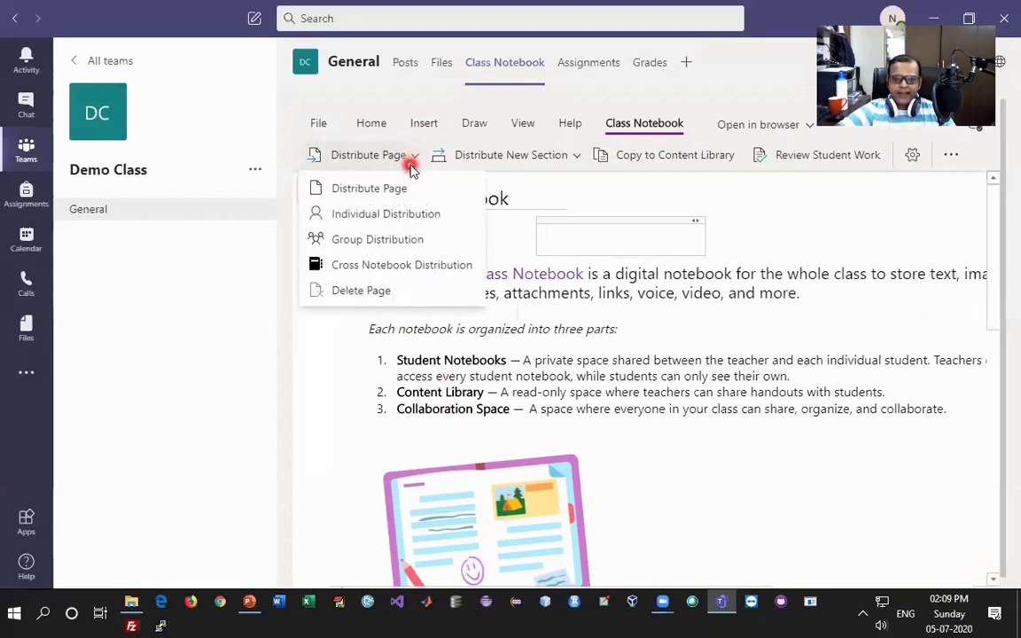
click(368, 218)
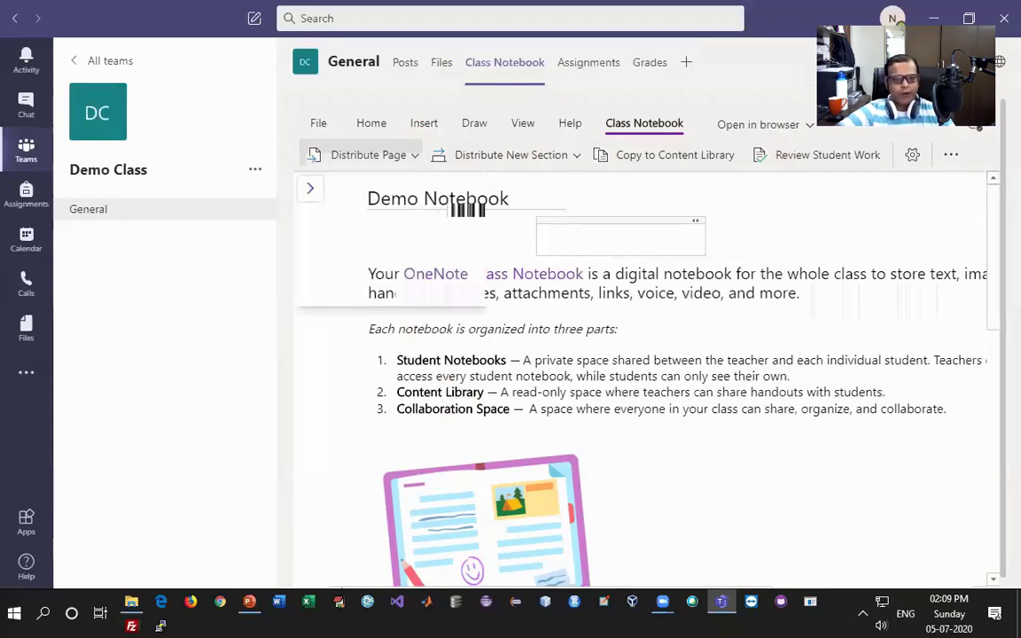
click(514, 158)
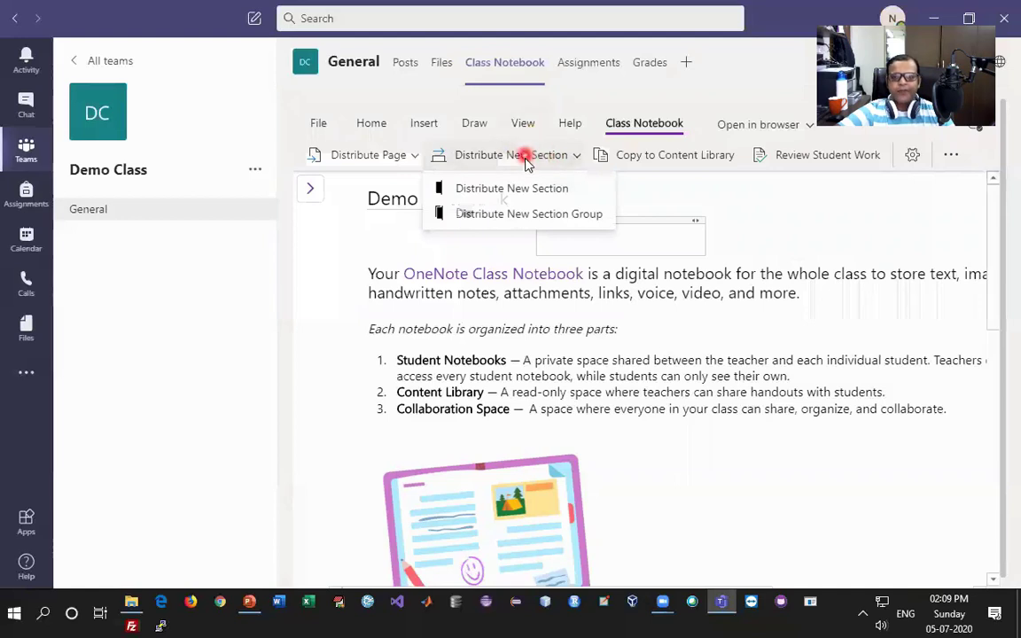
click(808, 156)
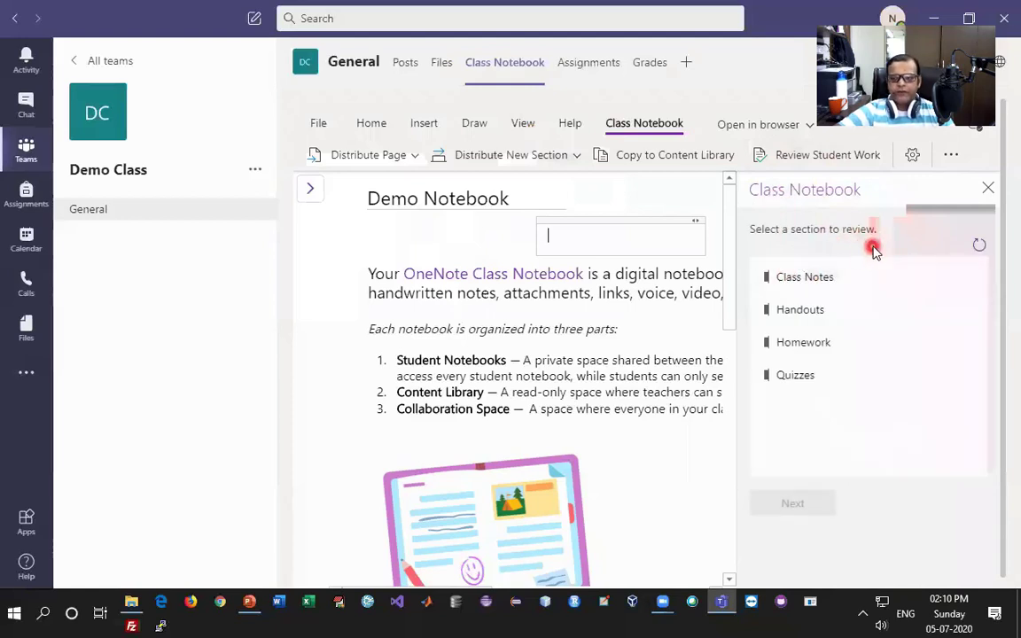
Step: Review the Homework section, find no pages, and close the review pane
click(797, 282)
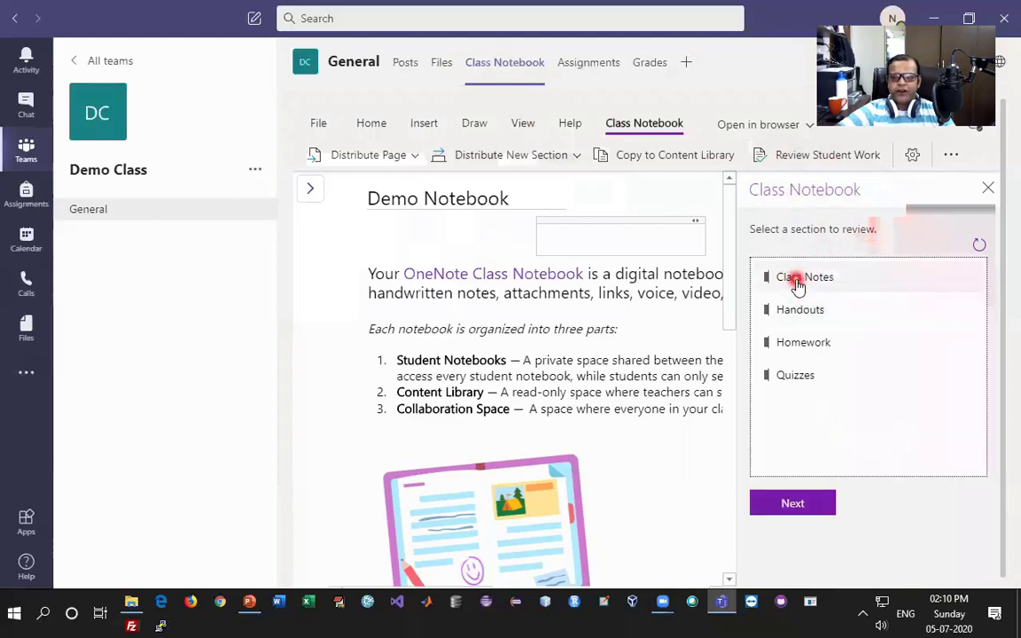
click(802, 344)
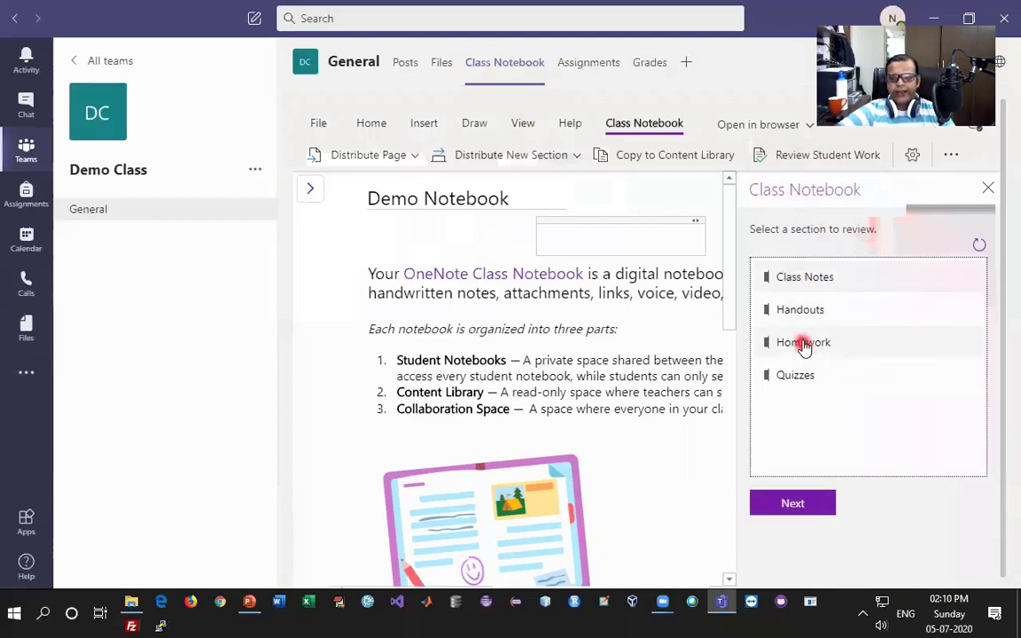
click(809, 514)
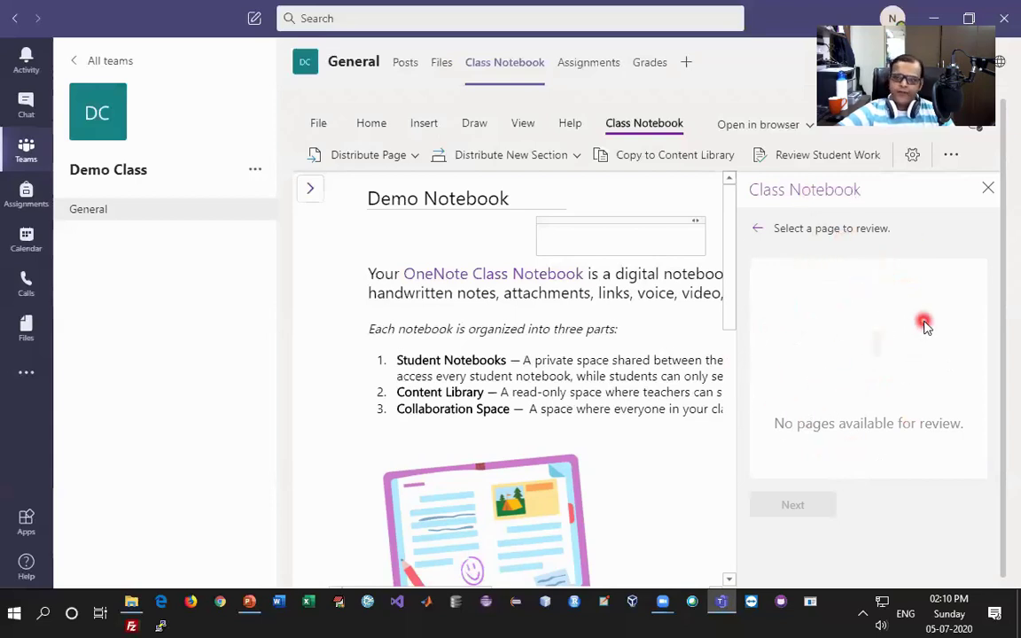
click(987, 190)
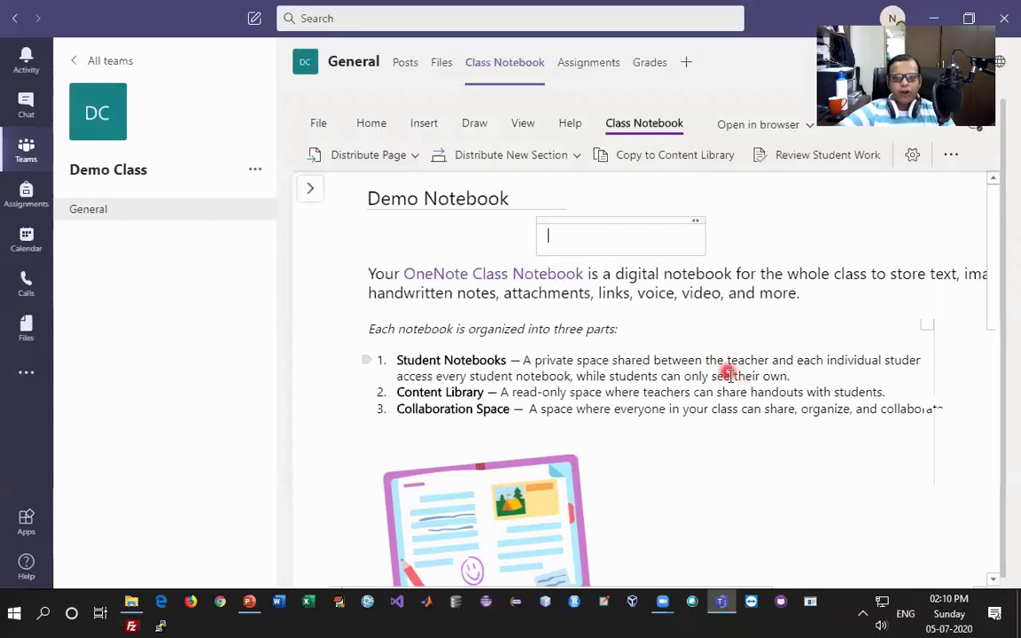
Step: Get started on the Assignments tab and create a new Quiz assignment
click(587, 71)
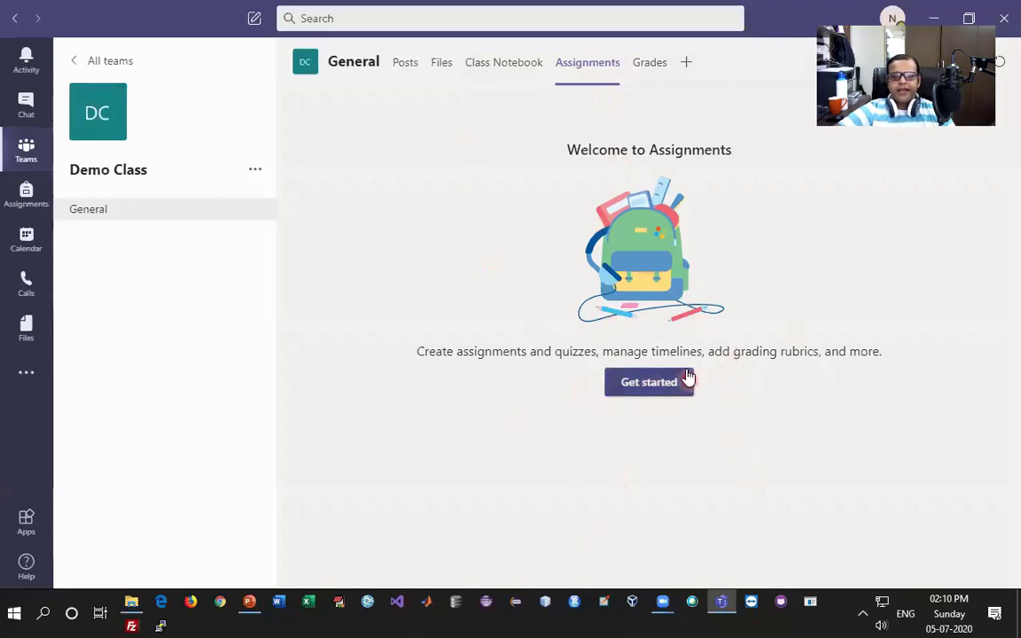
click(644, 390)
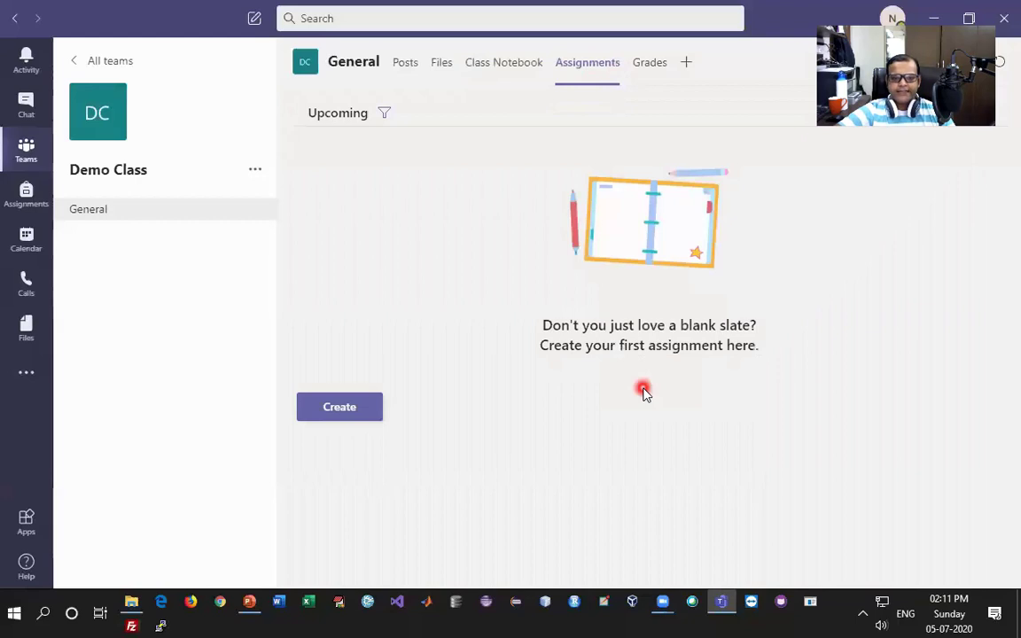
click(365, 413)
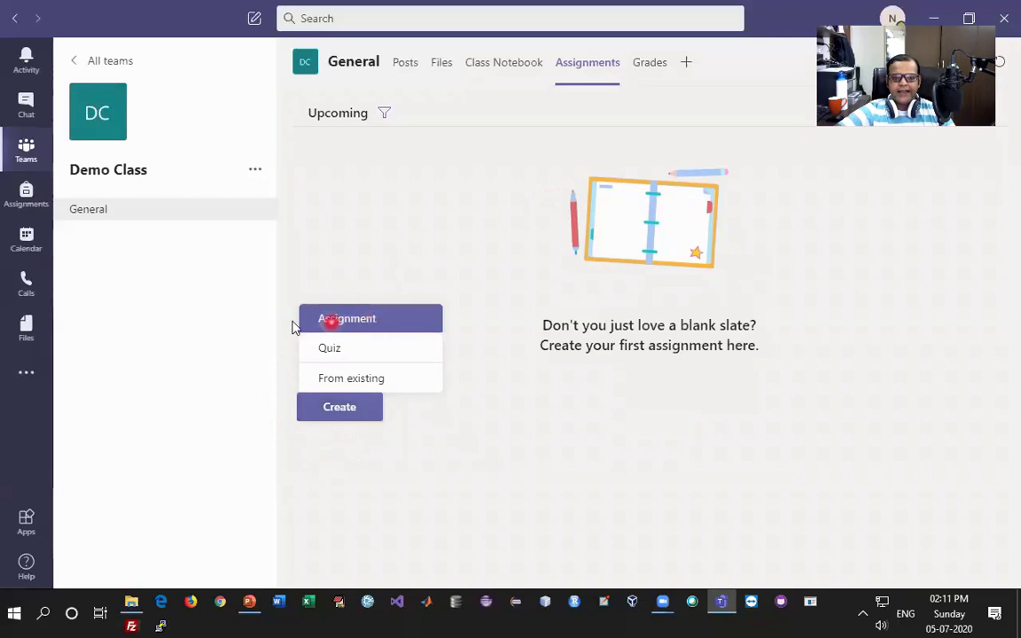
click(343, 348)
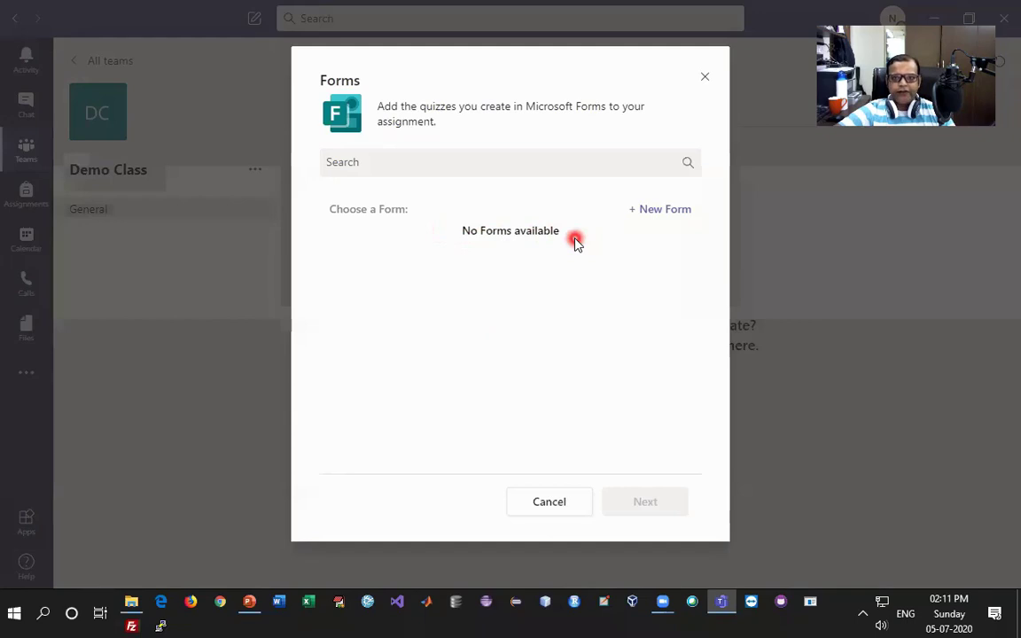
Step: Start a new form from Teams to open Microsoft Forms' My forms page in the browser
click(674, 211)
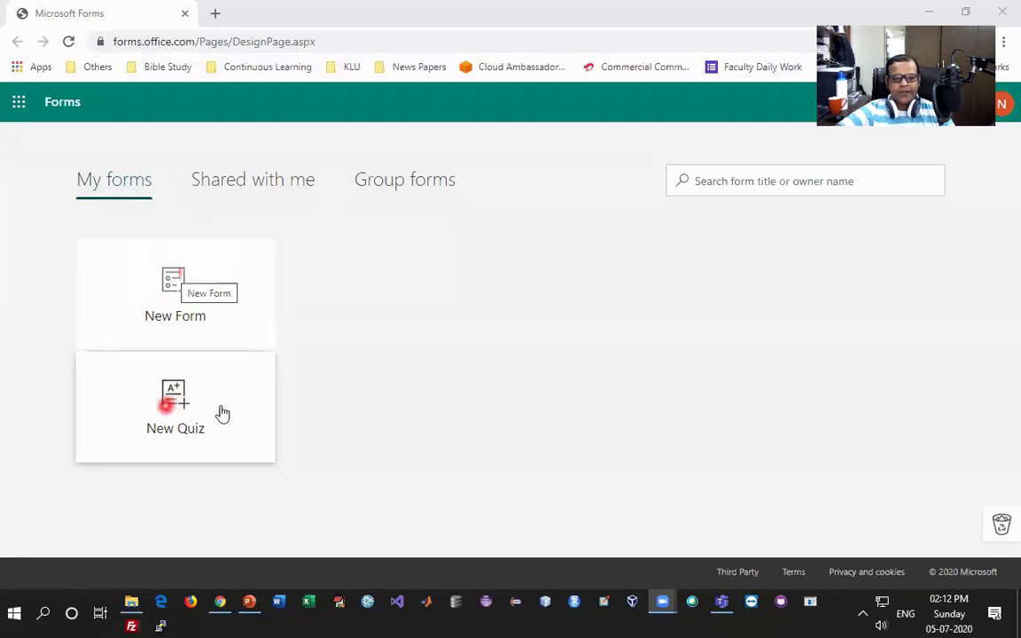
Step: Create a new quiz titled 'Welcome Quiz', leaving the description blank
click(180, 410)
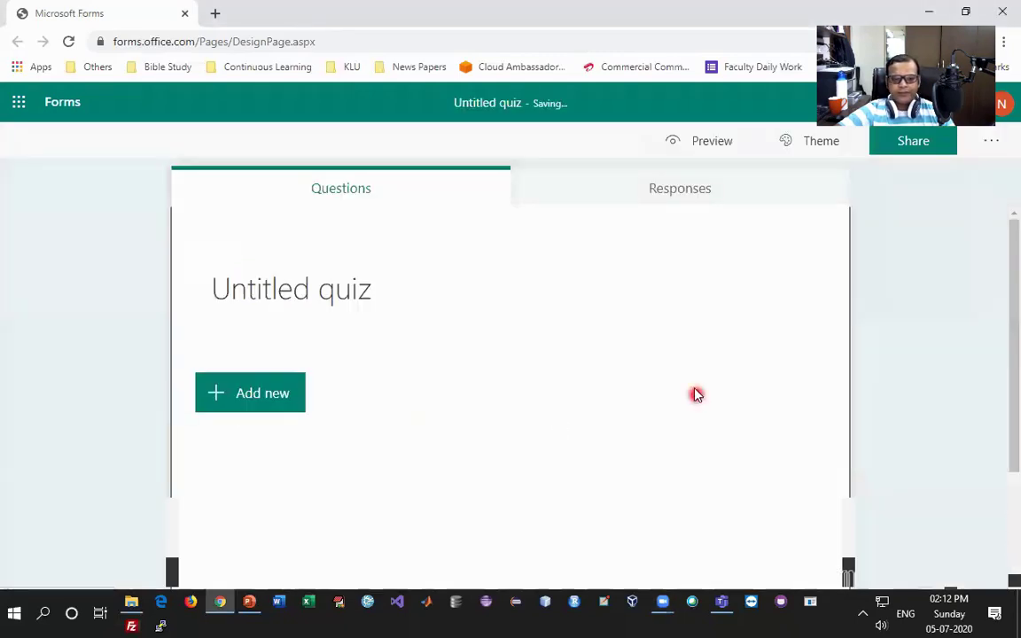
click(380, 302)
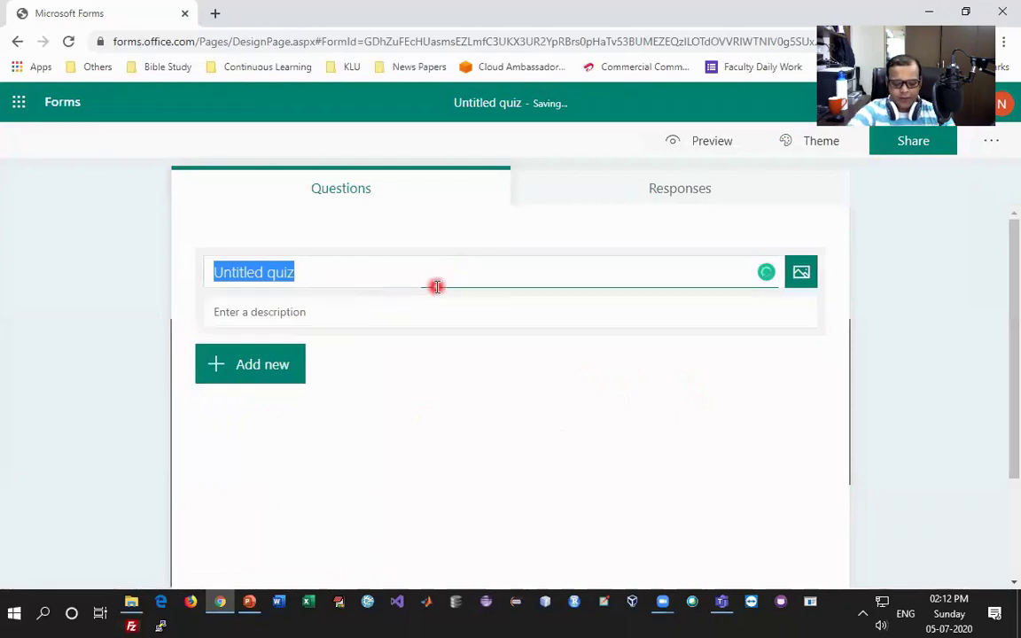
text(Wel)
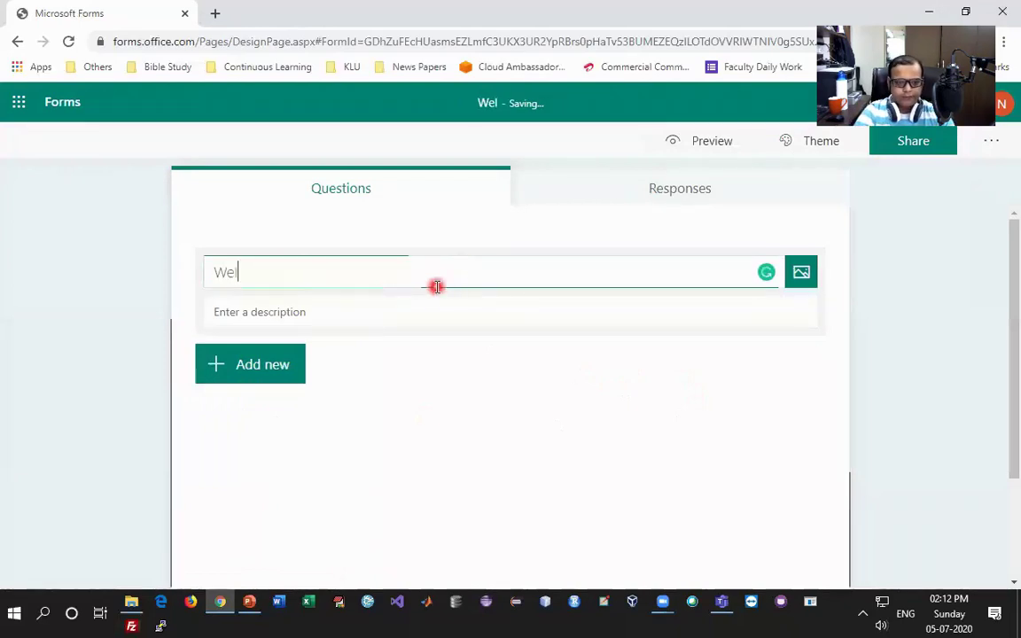
text(come Quiz)
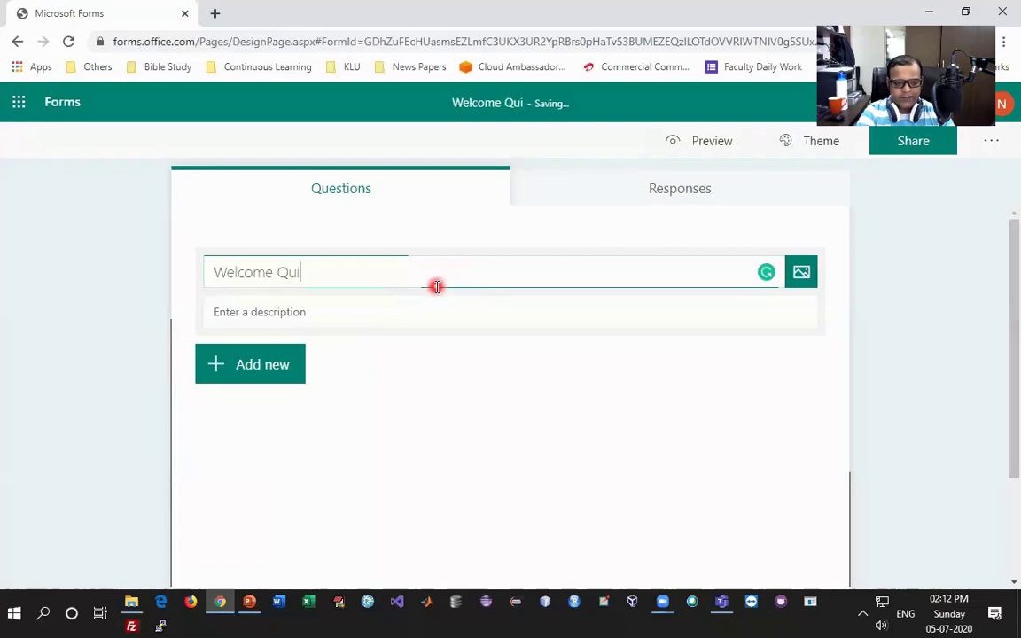
click(276, 313)
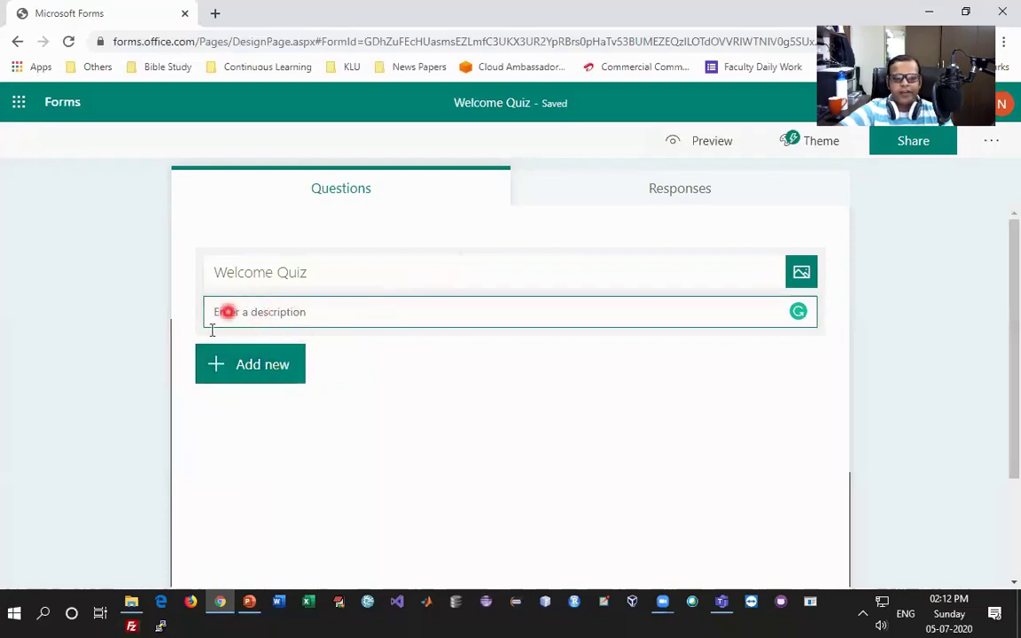
click(267, 369)
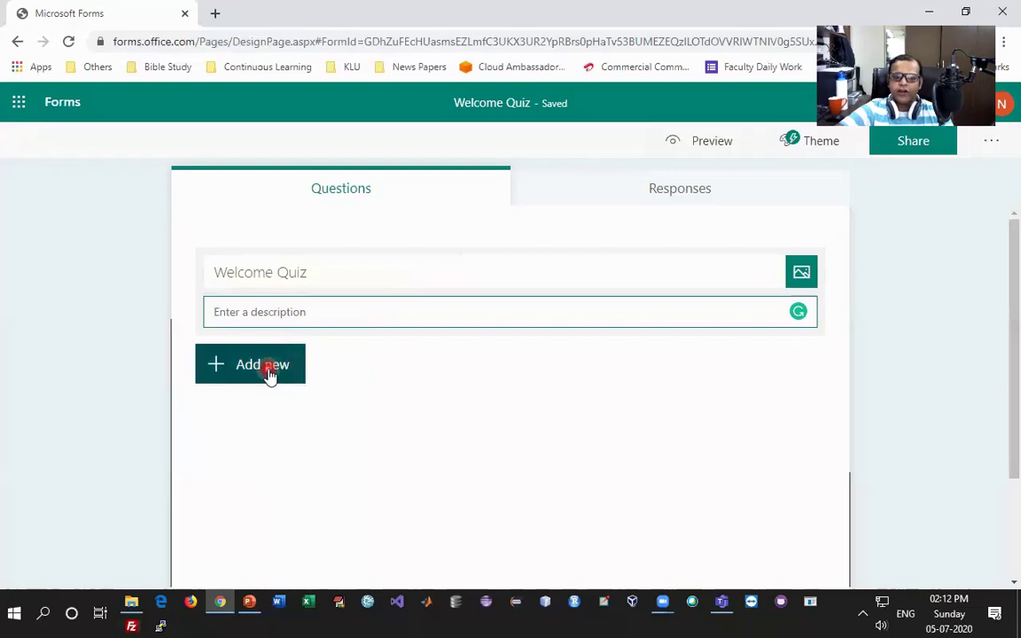
Step: Expand the full question-type list, including Ranking, Likert, File upload and Section
click(267, 369)
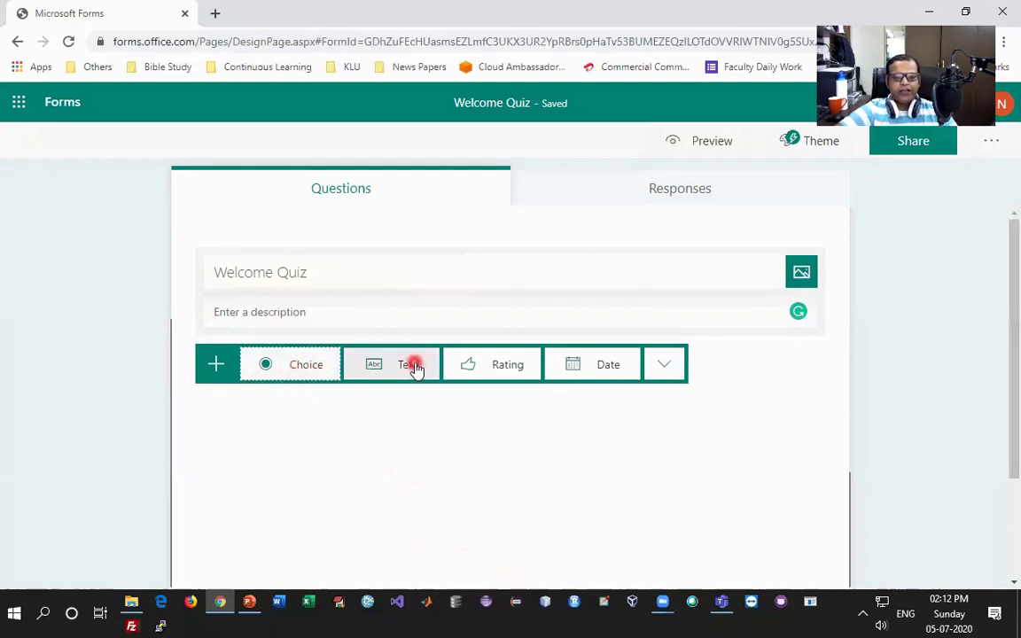
click(655, 367)
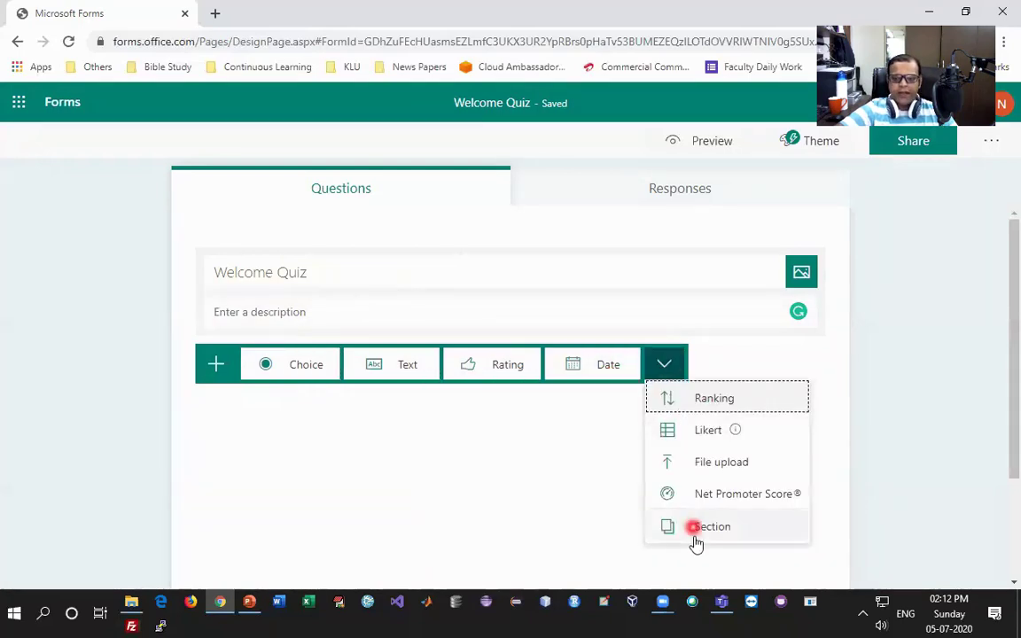